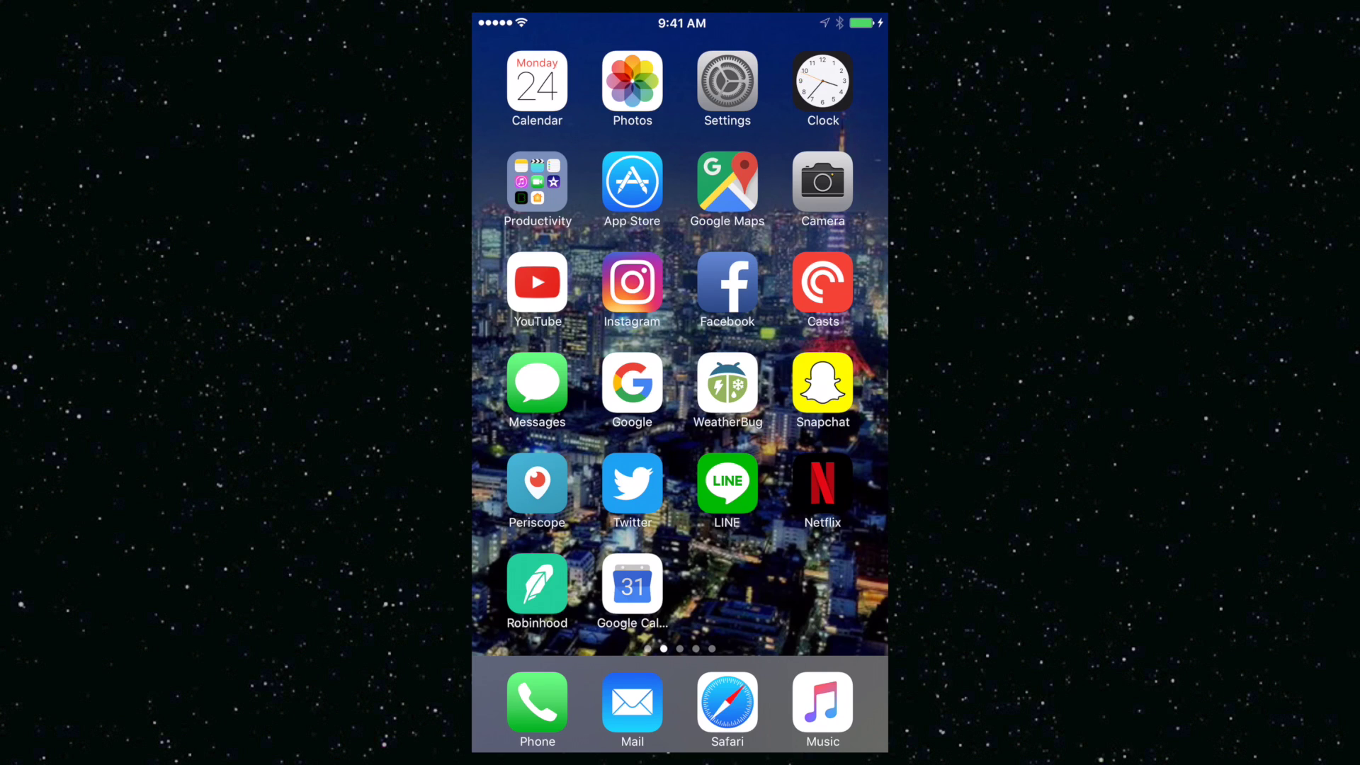
# Open the Productivity folder on the Home Screen to reach iMovie
pyautogui.click(536, 183)
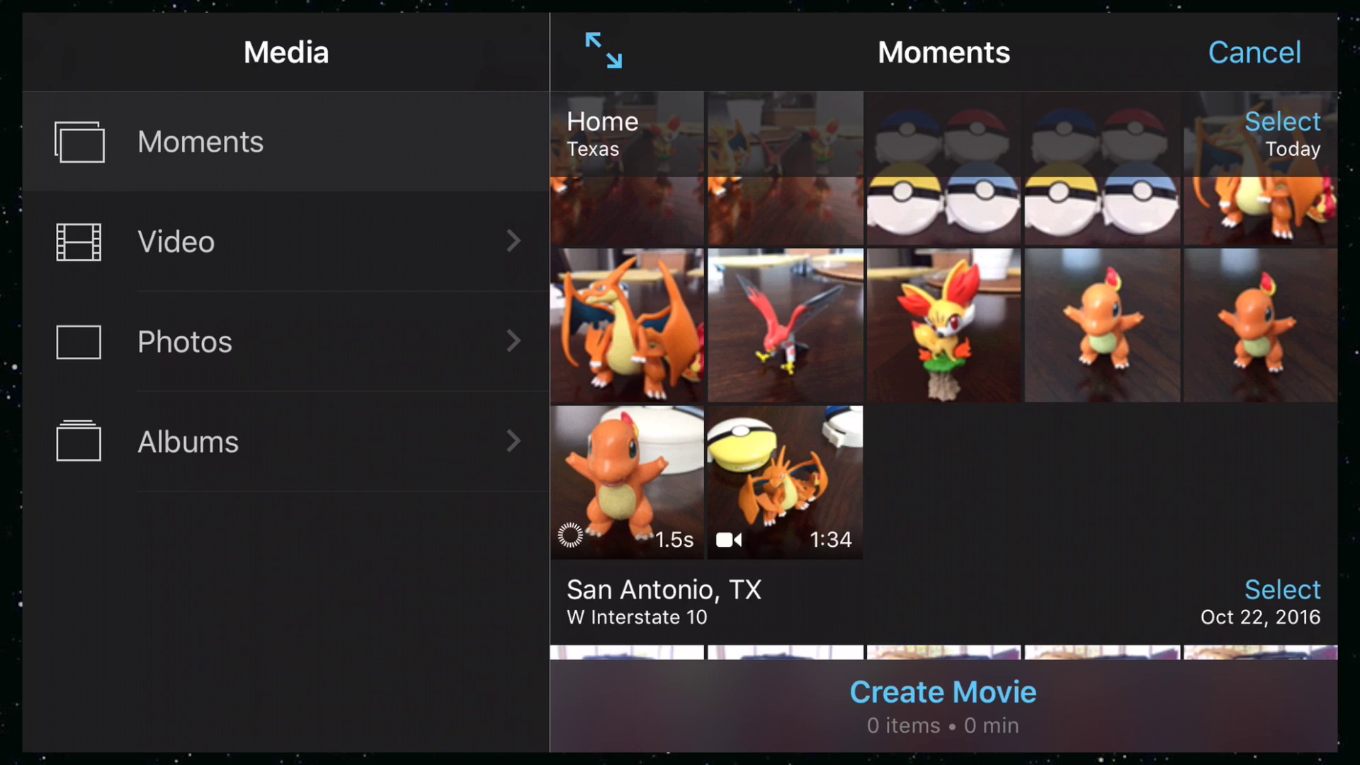
# Select the Fennekin figurine photo in Moments and create a movie from it
pyautogui.click(941, 300)
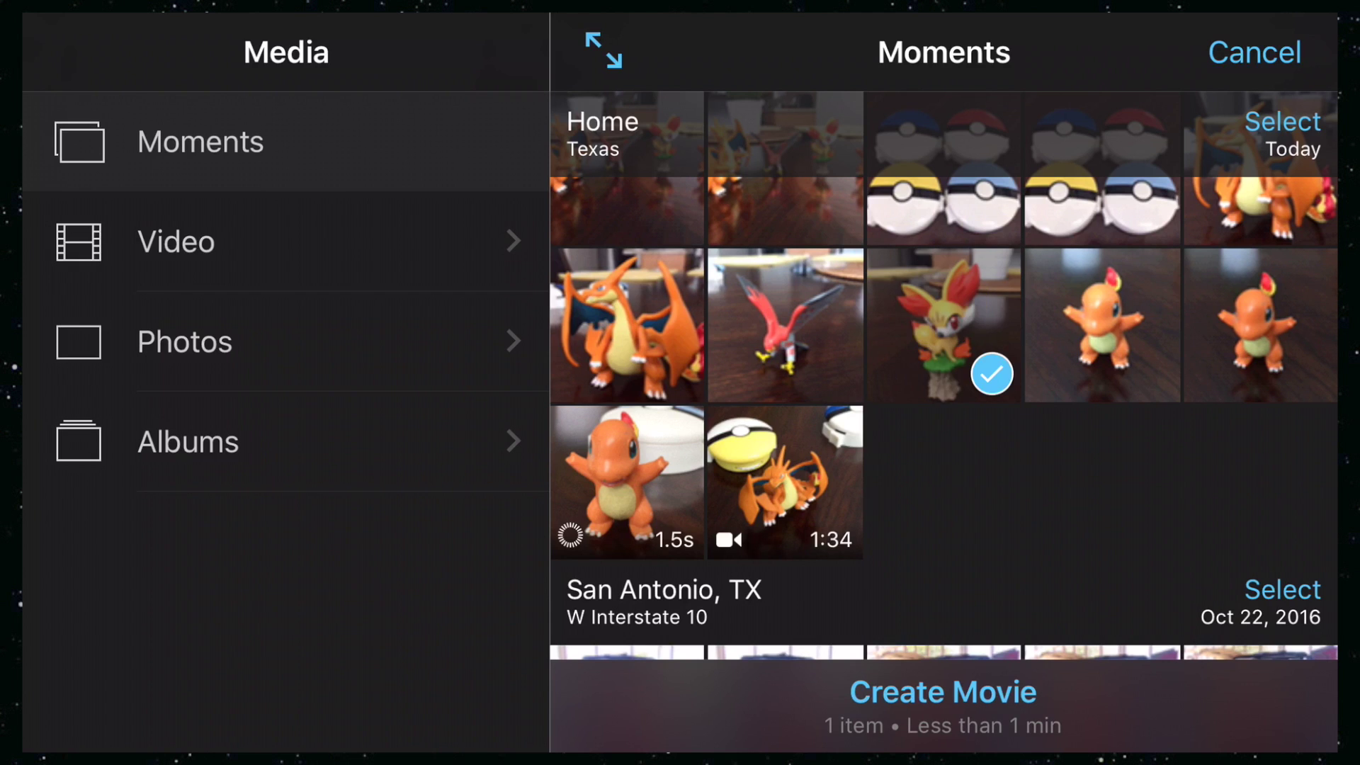
pyautogui.click(941, 699)
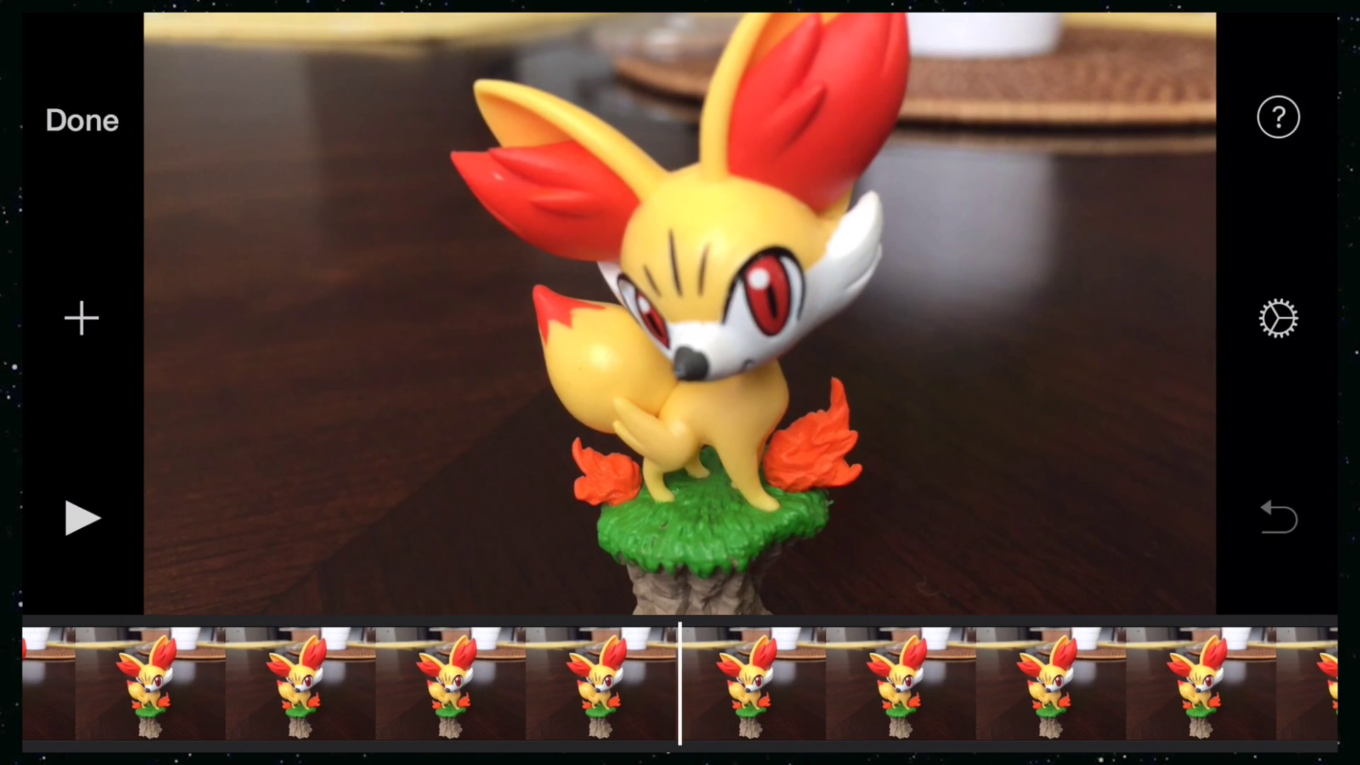
# Disable Ken Burns on the Fennekin photo clip and finish editing My Movie 3
pyautogui.click(679, 678)
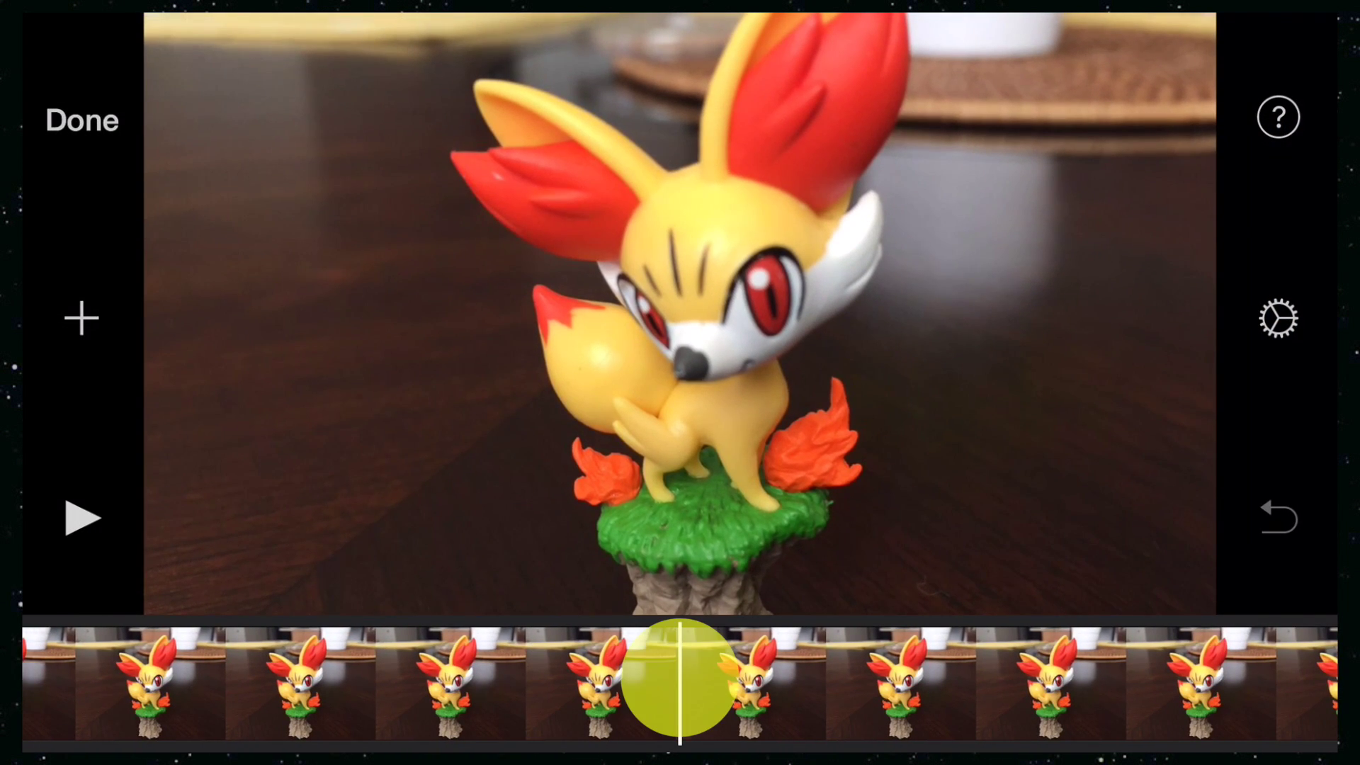
pyautogui.click(680, 678)
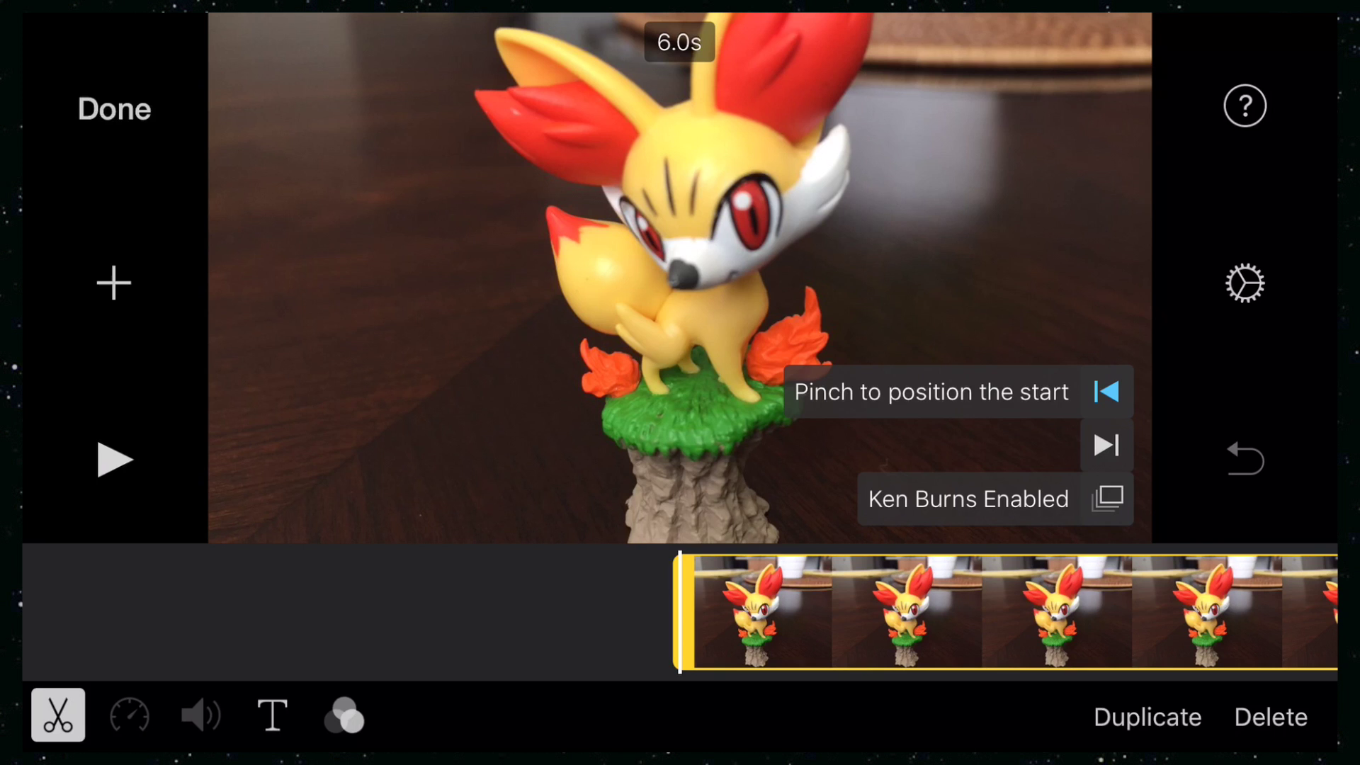
pyautogui.click(1107, 497)
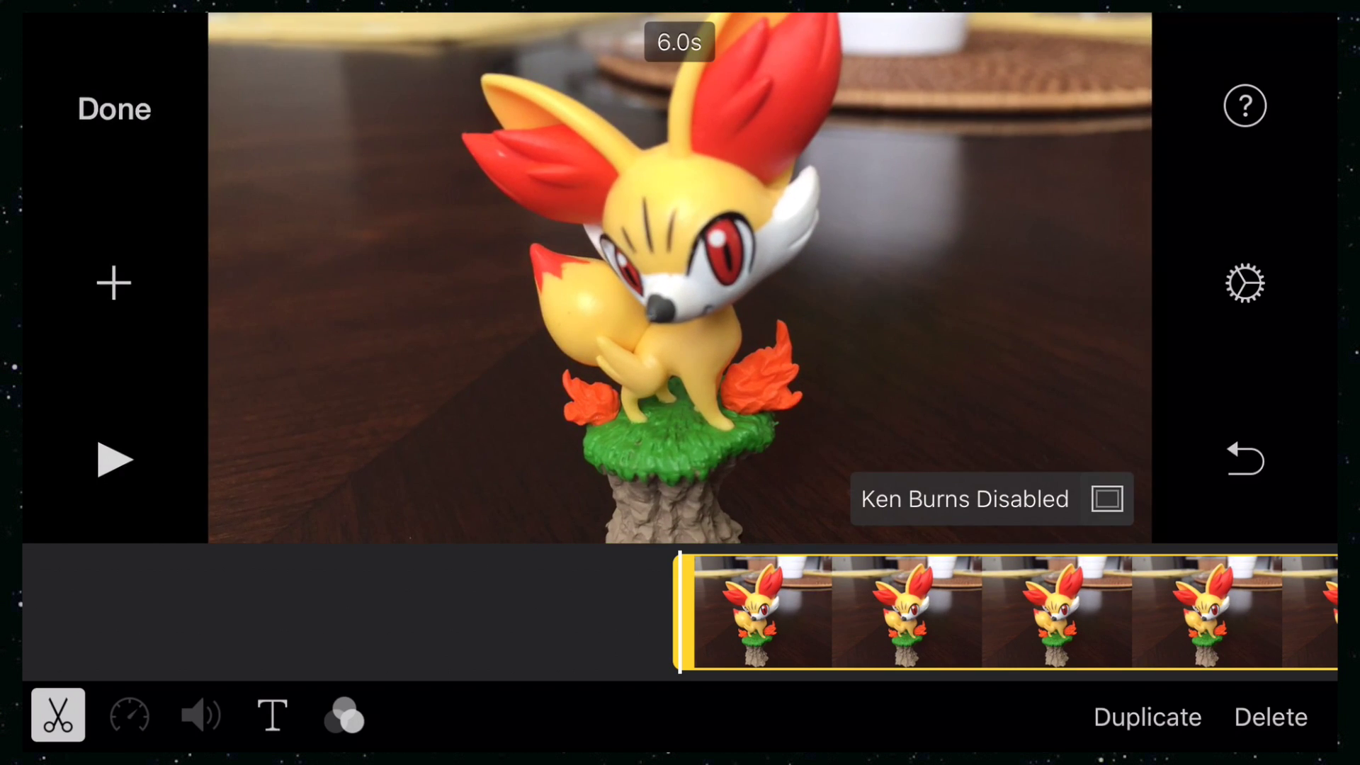
pyautogui.click(350, 610)
pyautogui.hscroll(5, 679, 680)
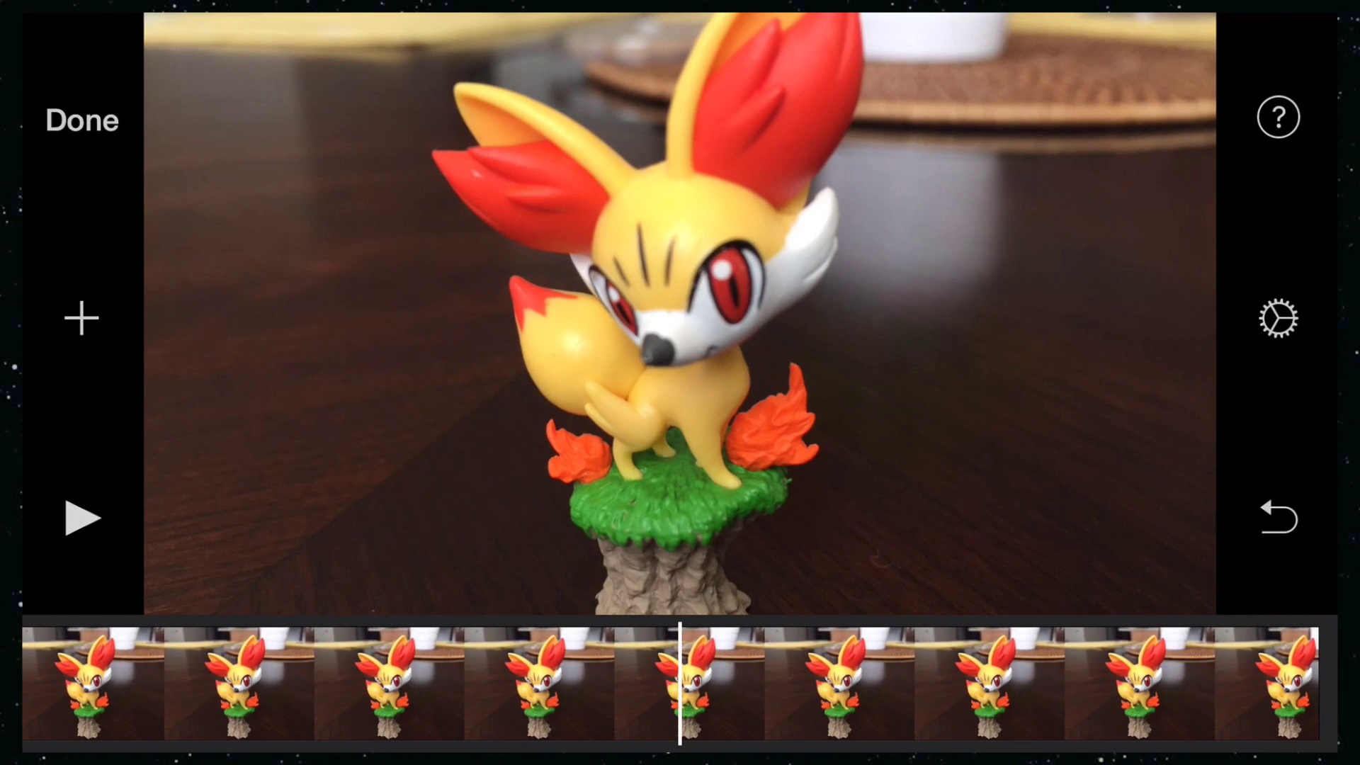
pyautogui.hscroll(5, 680, 680)
pyautogui.hscroll(-10, 681, 682)
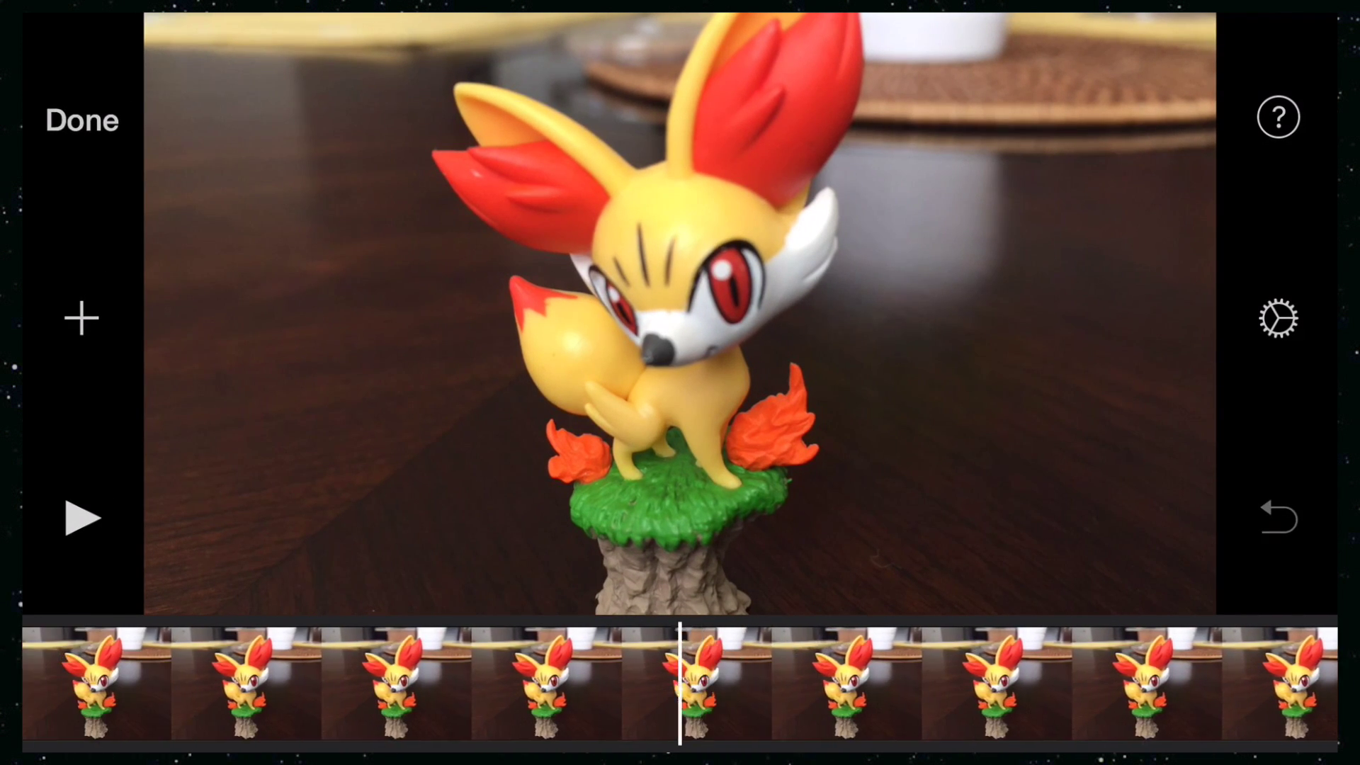
pyautogui.hscroll(5, 681, 682)
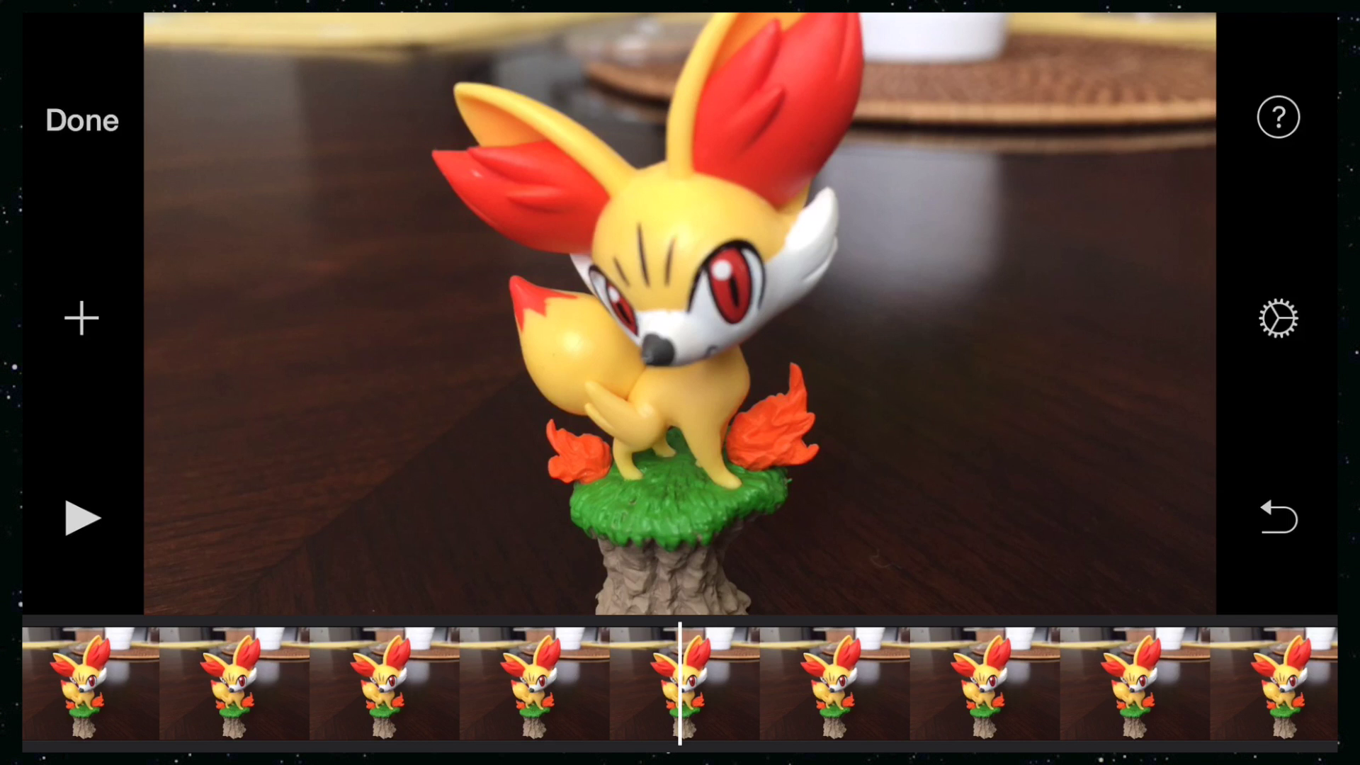
pyautogui.click(82, 120)
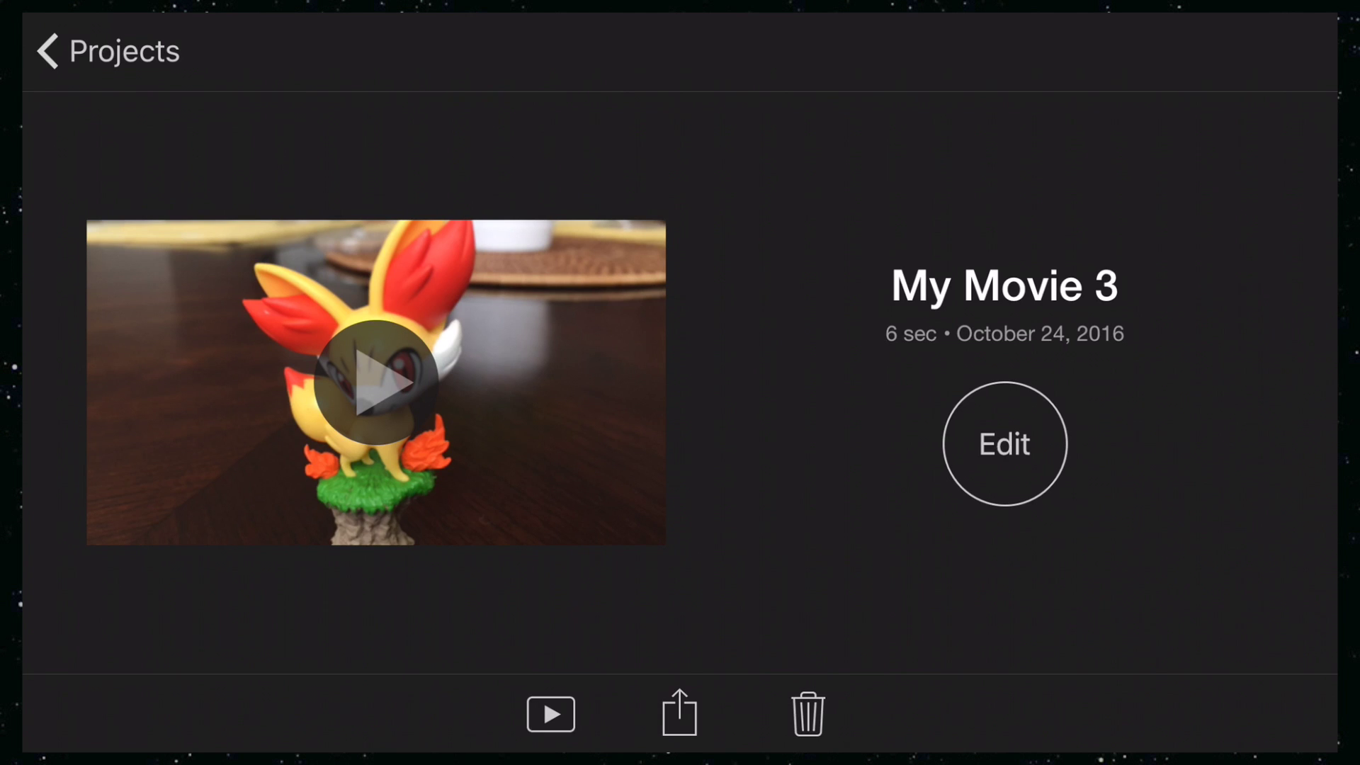
# Save My Movie 3 as an HD 1080p60 video, then return to Projects
pyautogui.click(681, 711)
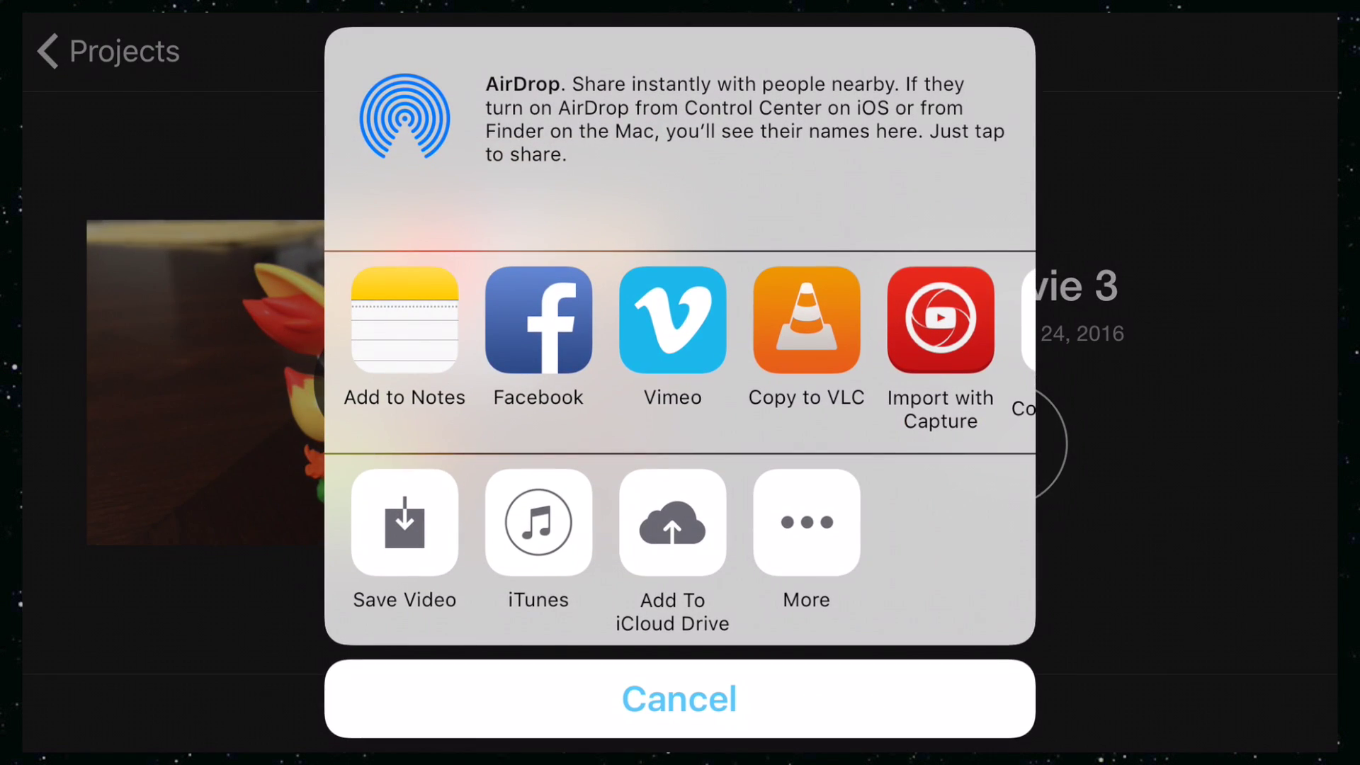
pyautogui.click(402, 520)
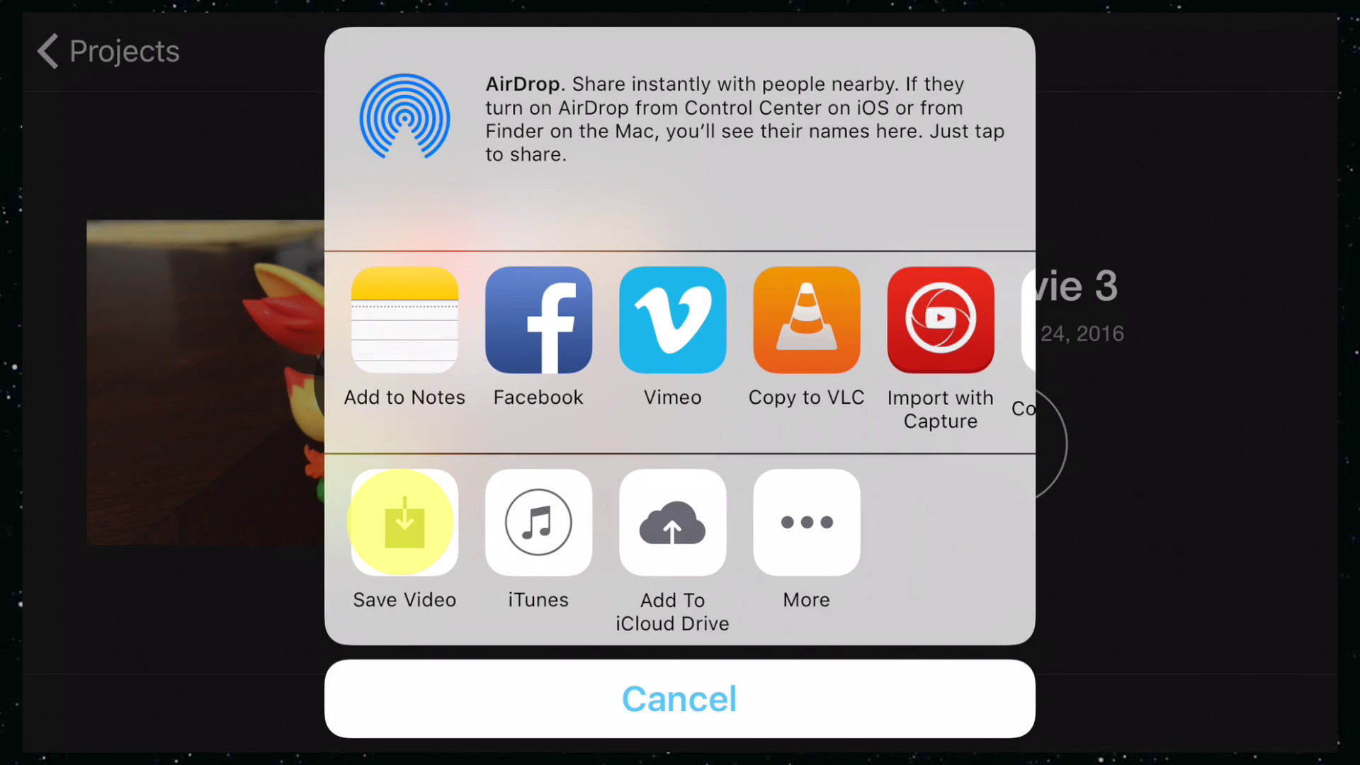
pyautogui.click(404, 521)
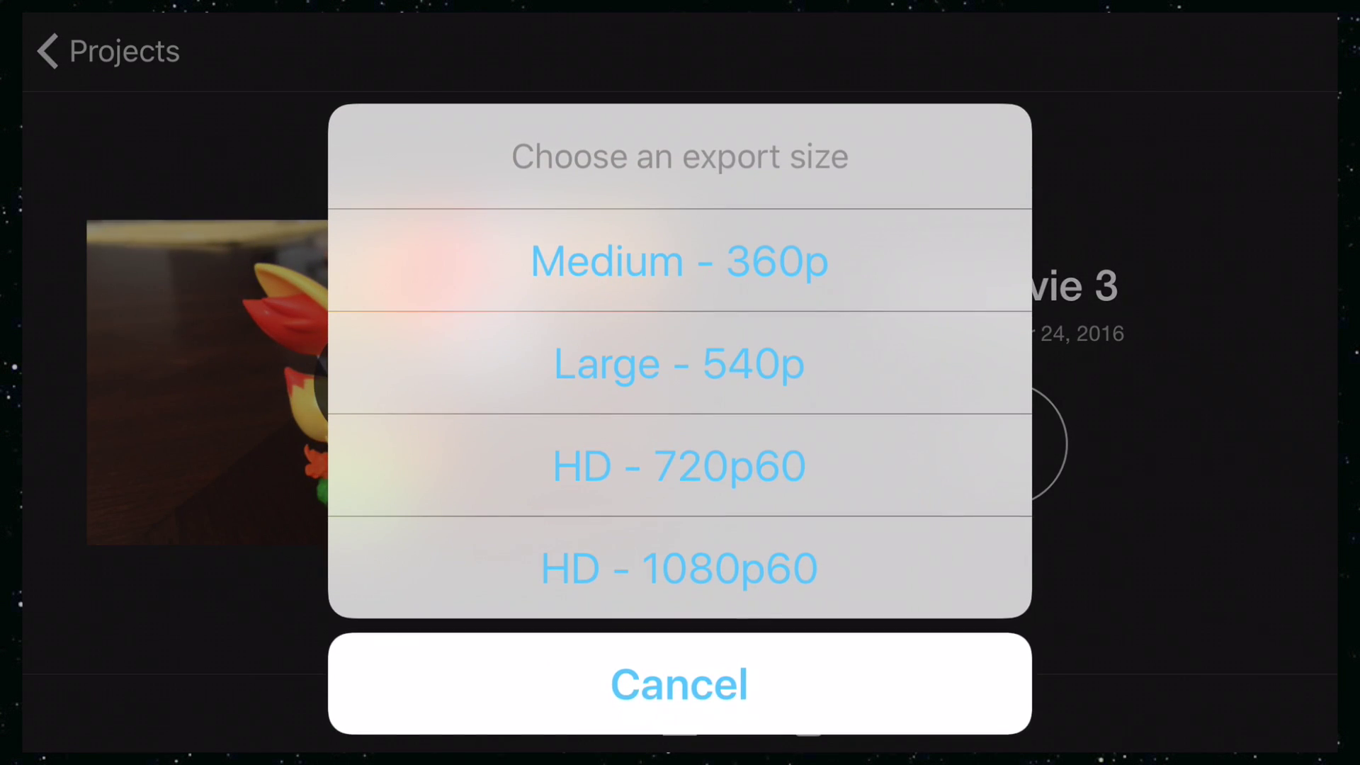
pyautogui.click(676, 575)
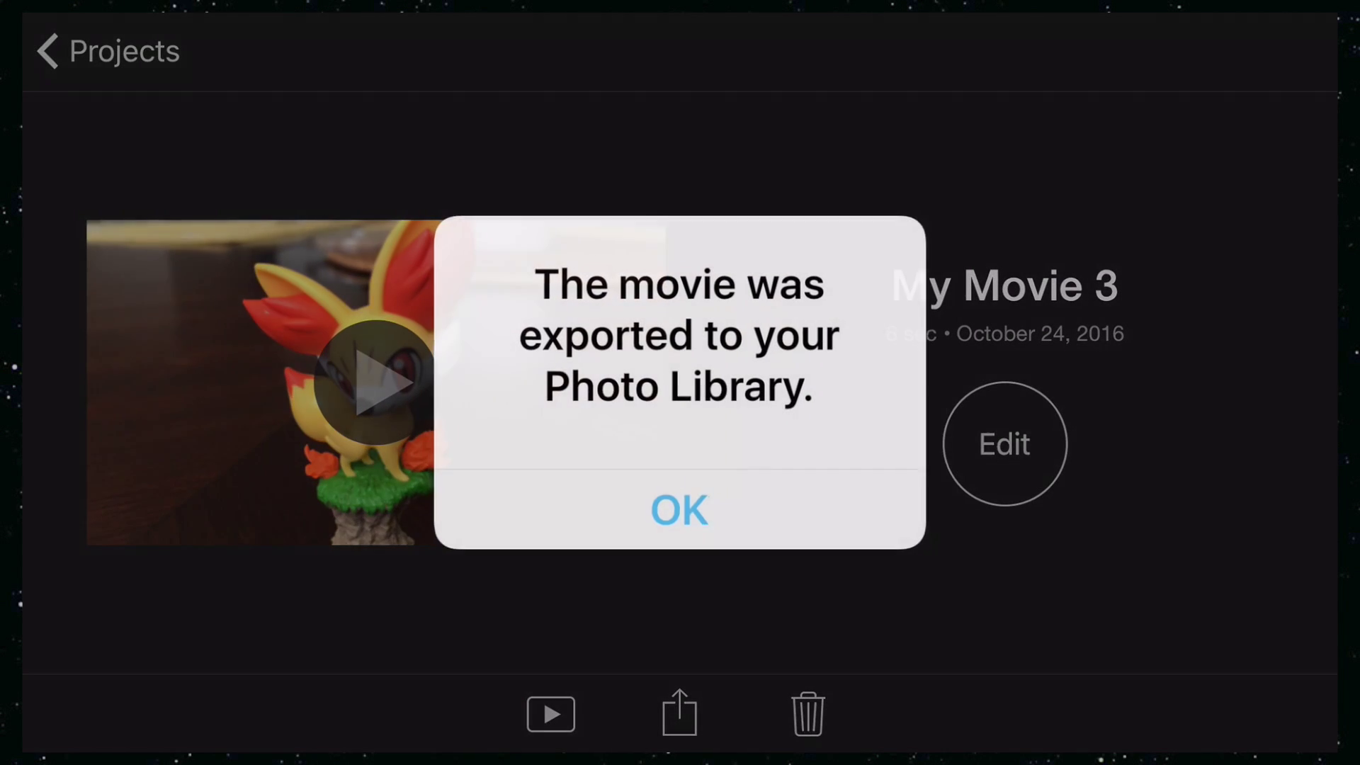
pyautogui.click(680, 508)
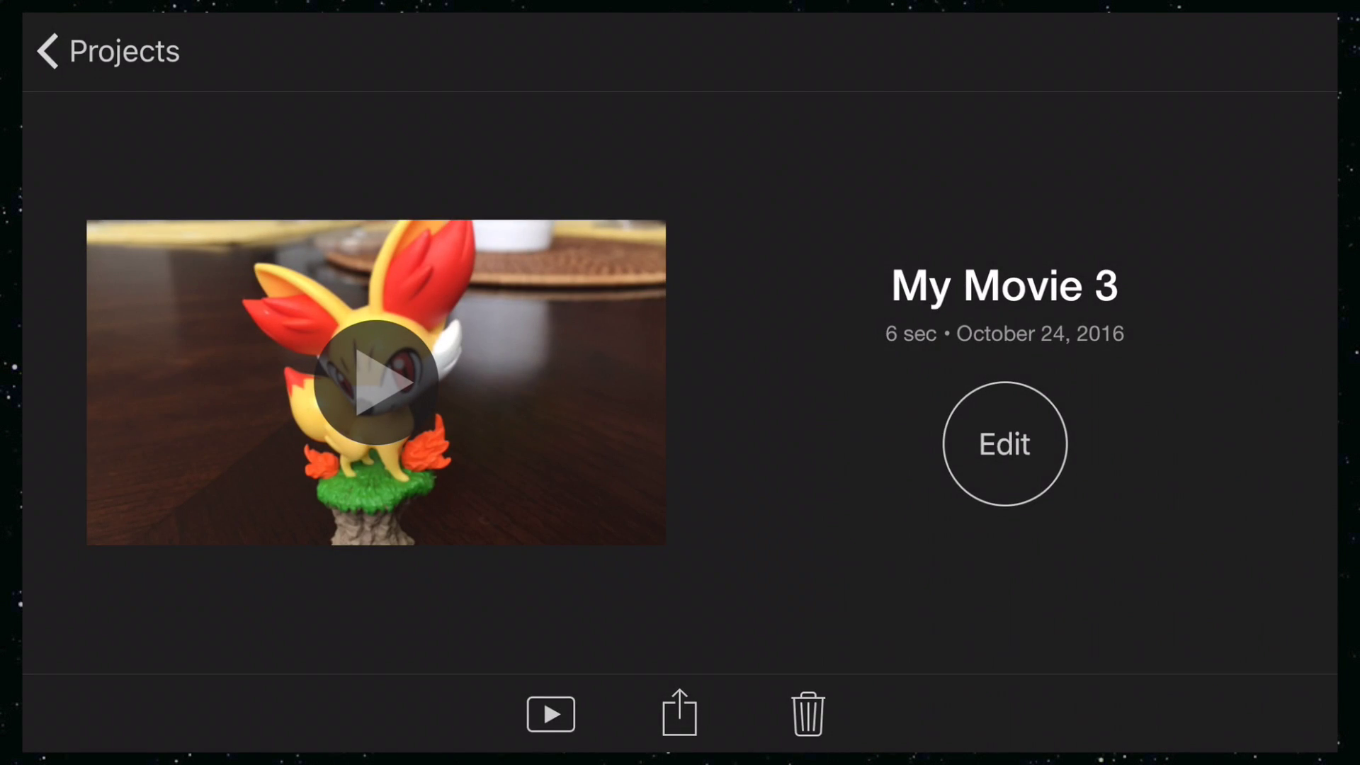
pyautogui.click(122, 62)
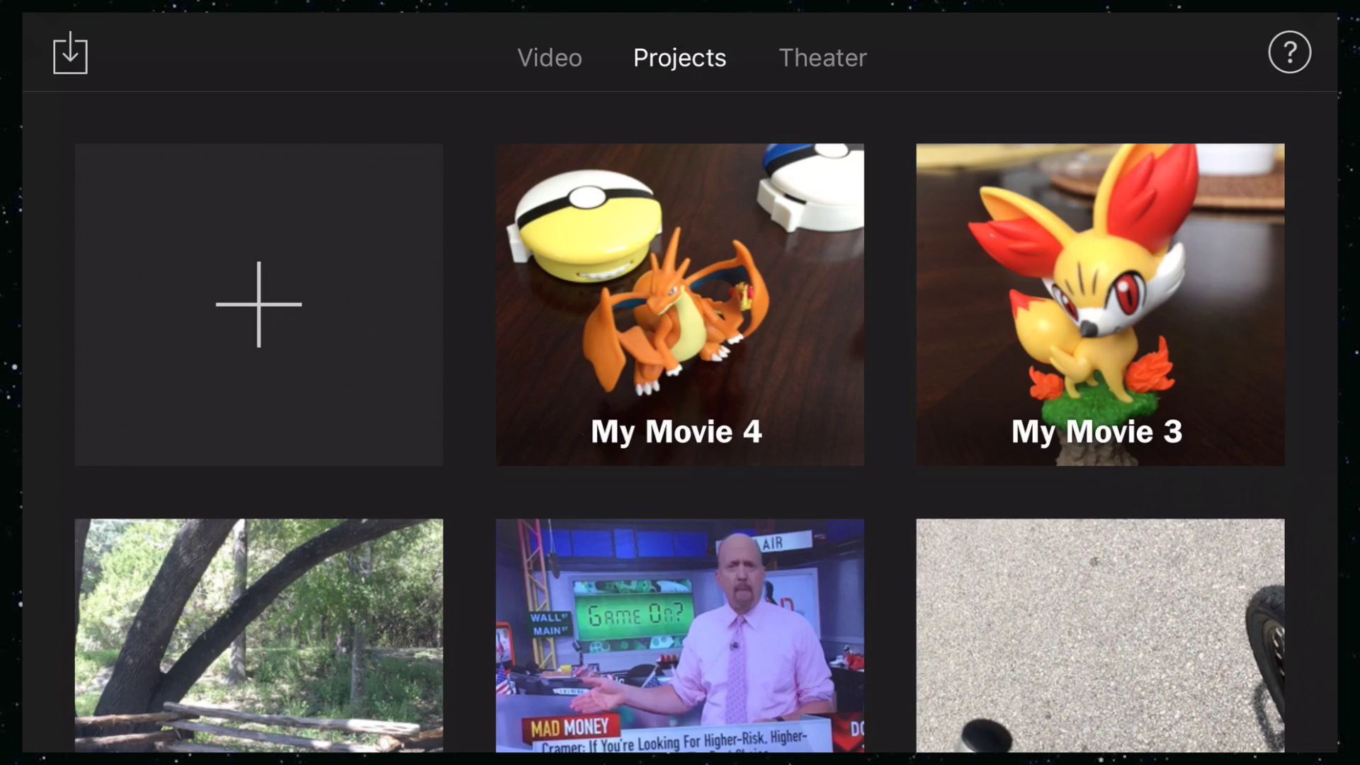
# Create a new Movie project from the 1:34 dragon figurine video
pyautogui.click(256, 307)
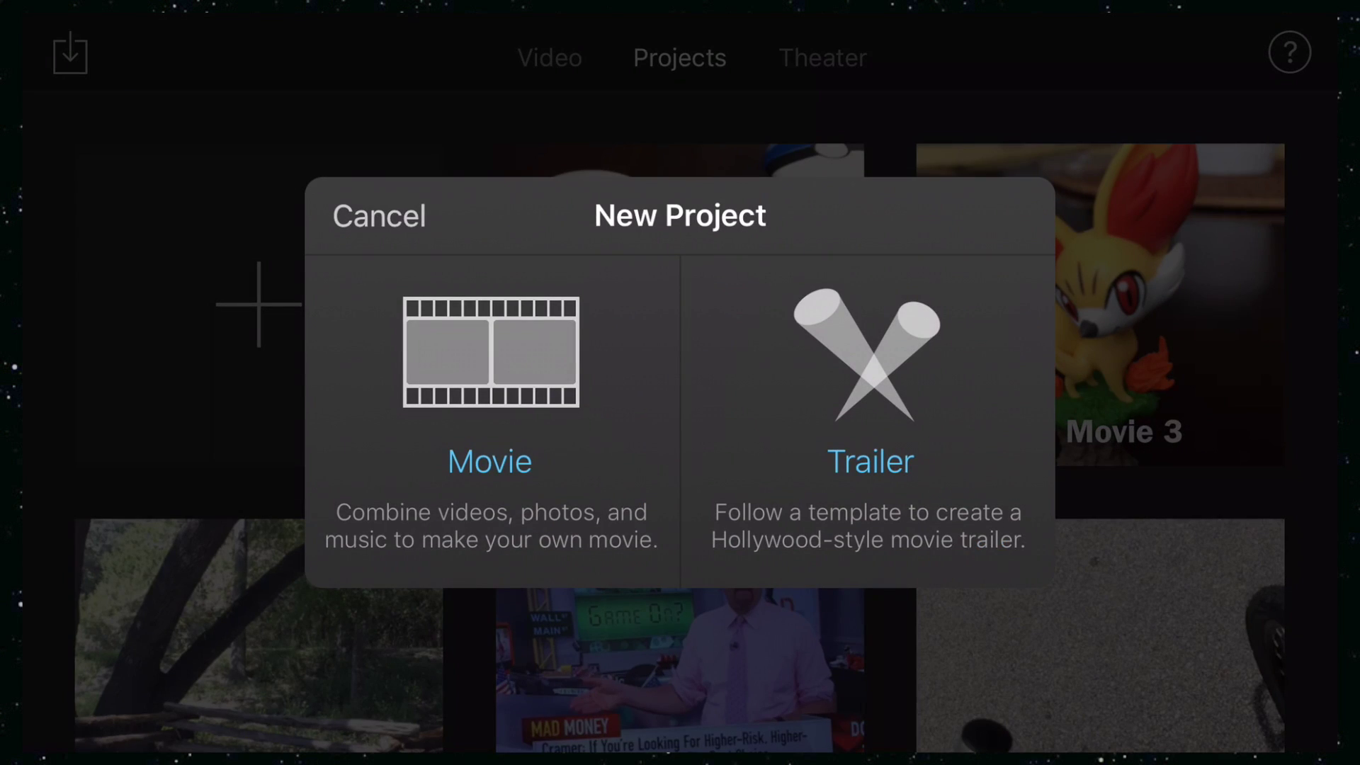
pyautogui.click(484, 353)
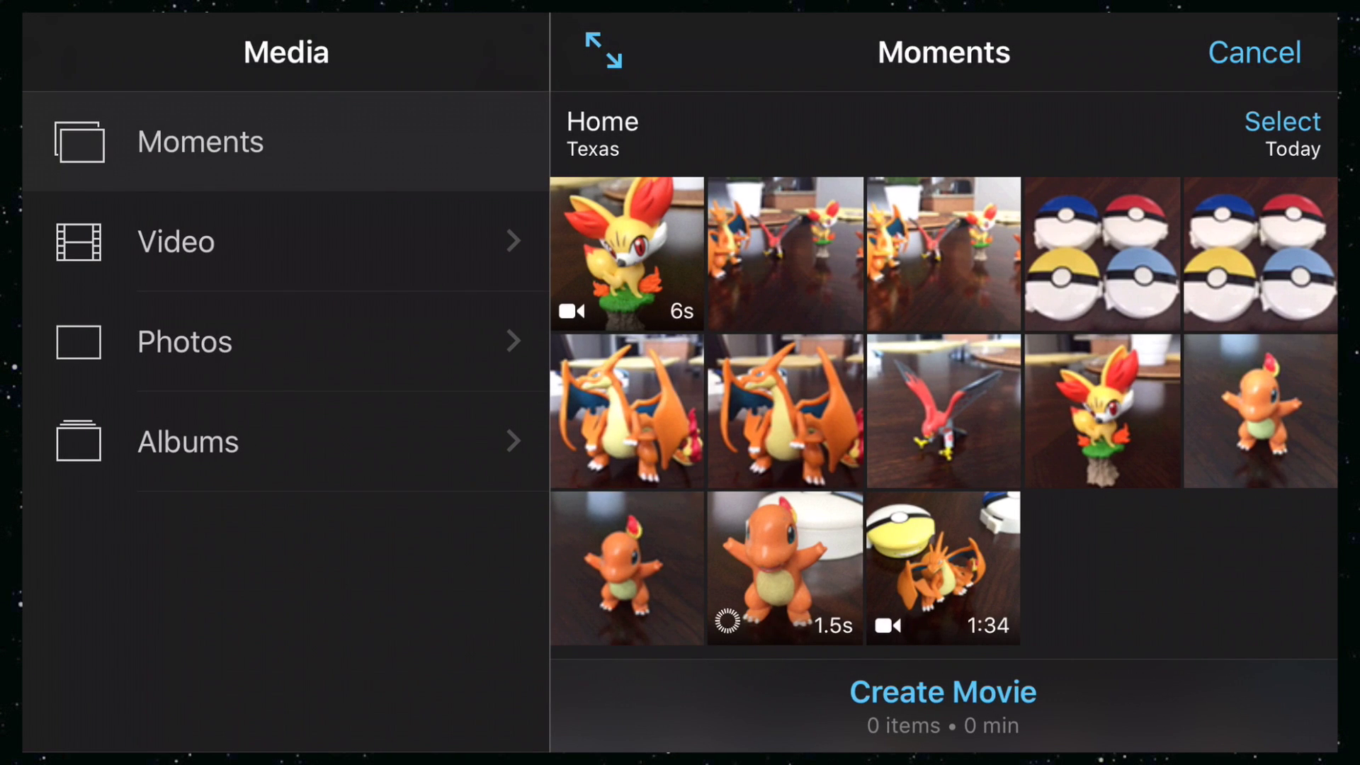
pyautogui.click(935, 553)
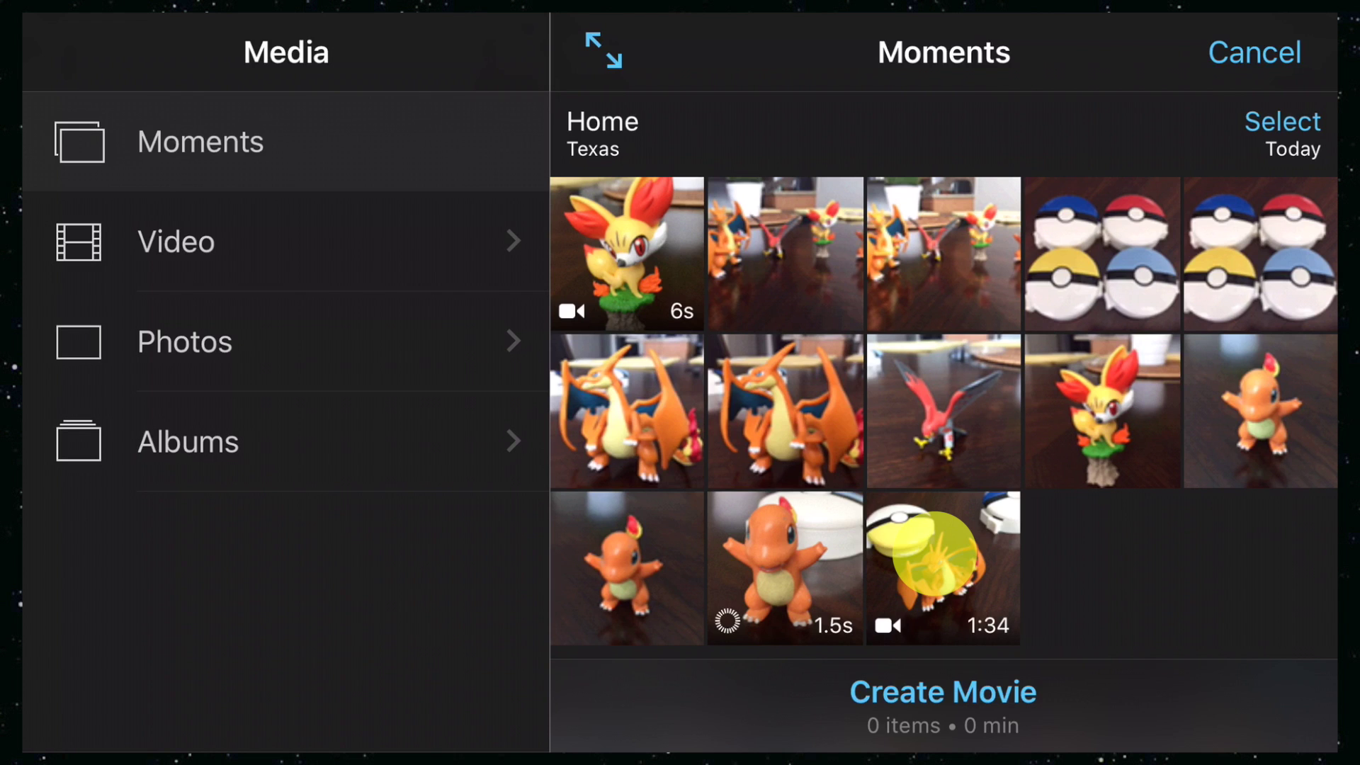
pyautogui.click(942, 694)
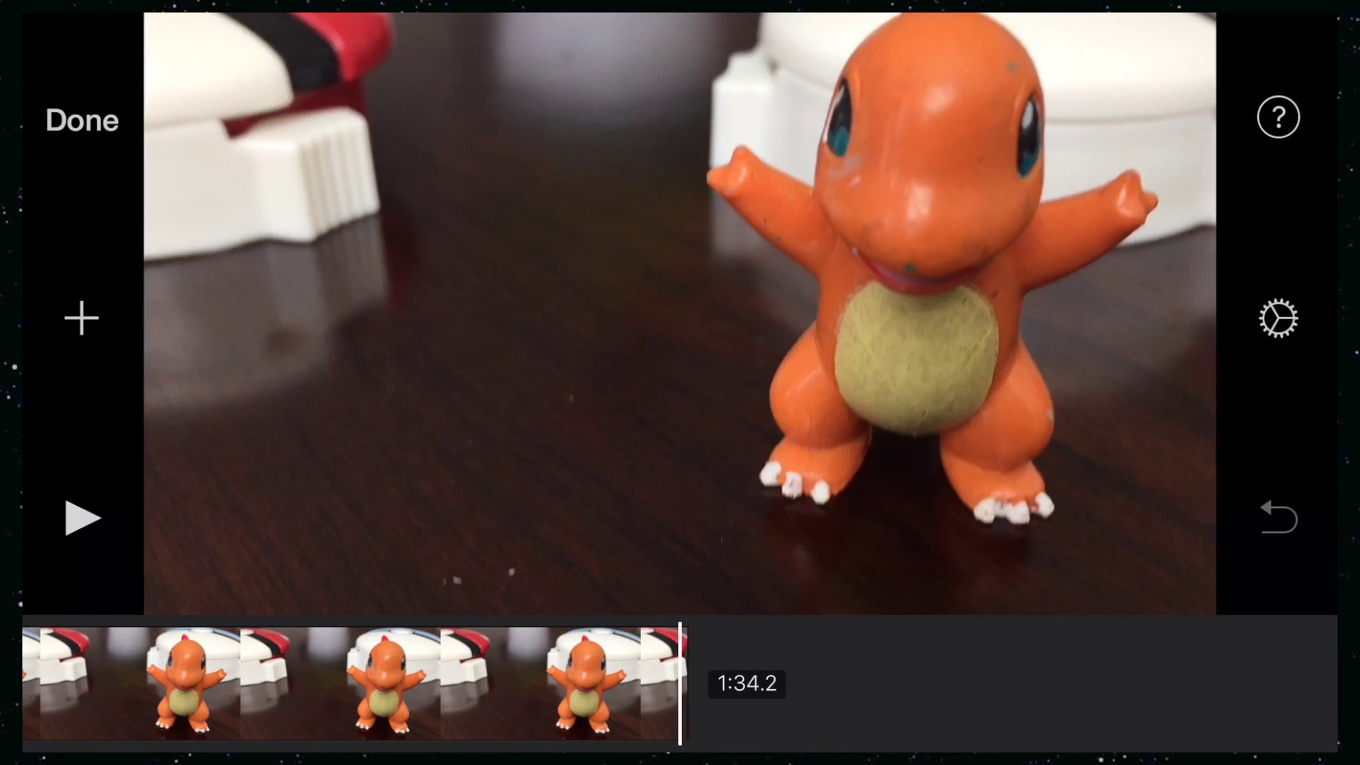
pyautogui.moveTo(425, 683); pyautogui.dragTo(850, 683)
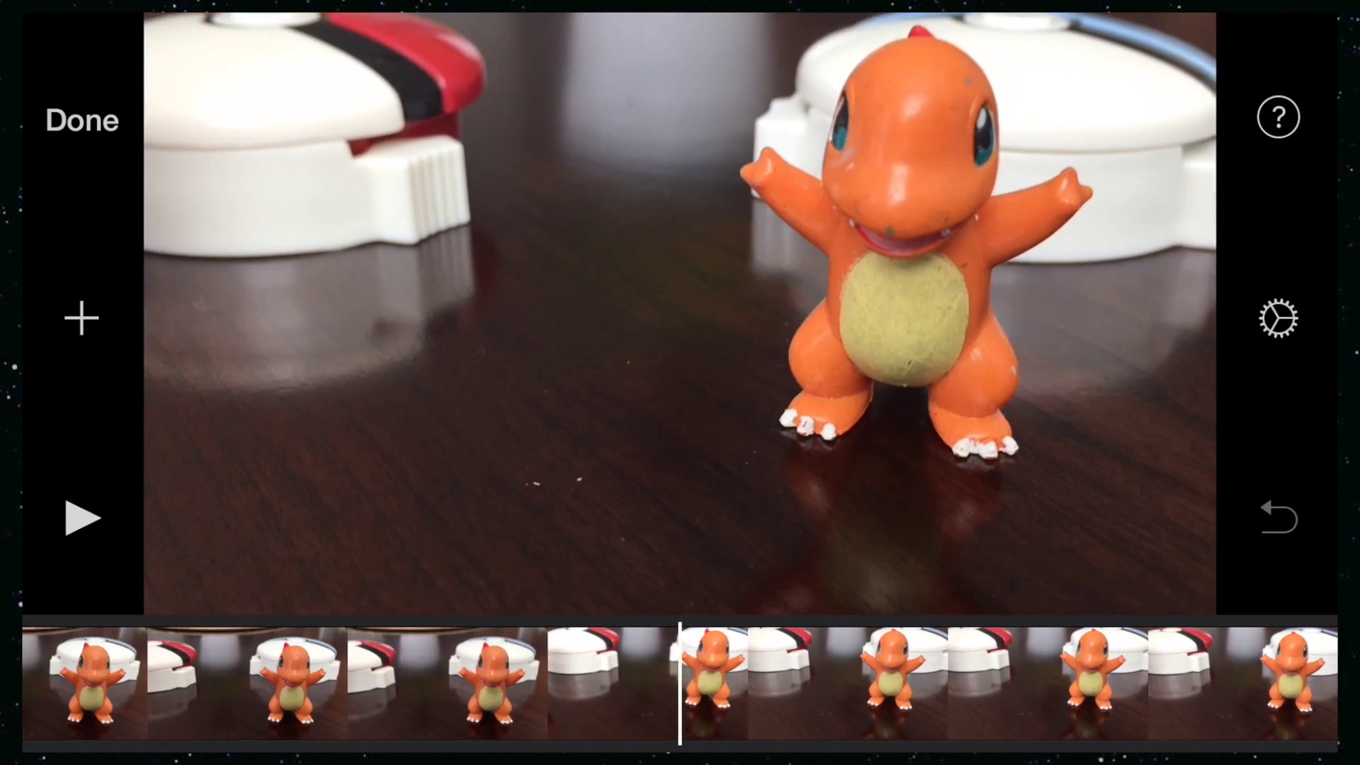
pyautogui.moveTo(957, 684); pyautogui.dragTo(318, 682)
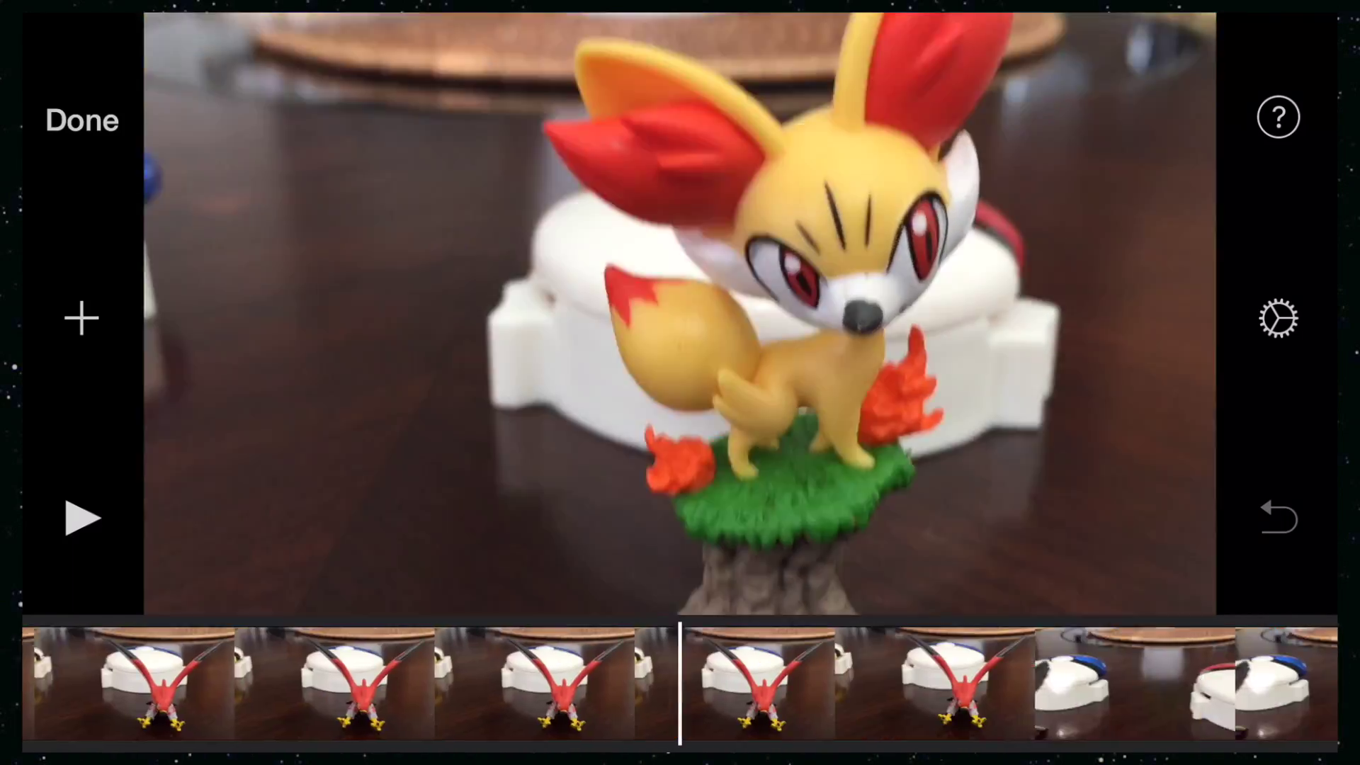
pyautogui.moveTo(957, 684)
pyautogui.mouseDown()
pyautogui.moveTo(320, 682)
pyautogui.moveTo(1062, 683)
pyautogui.mouseUp()
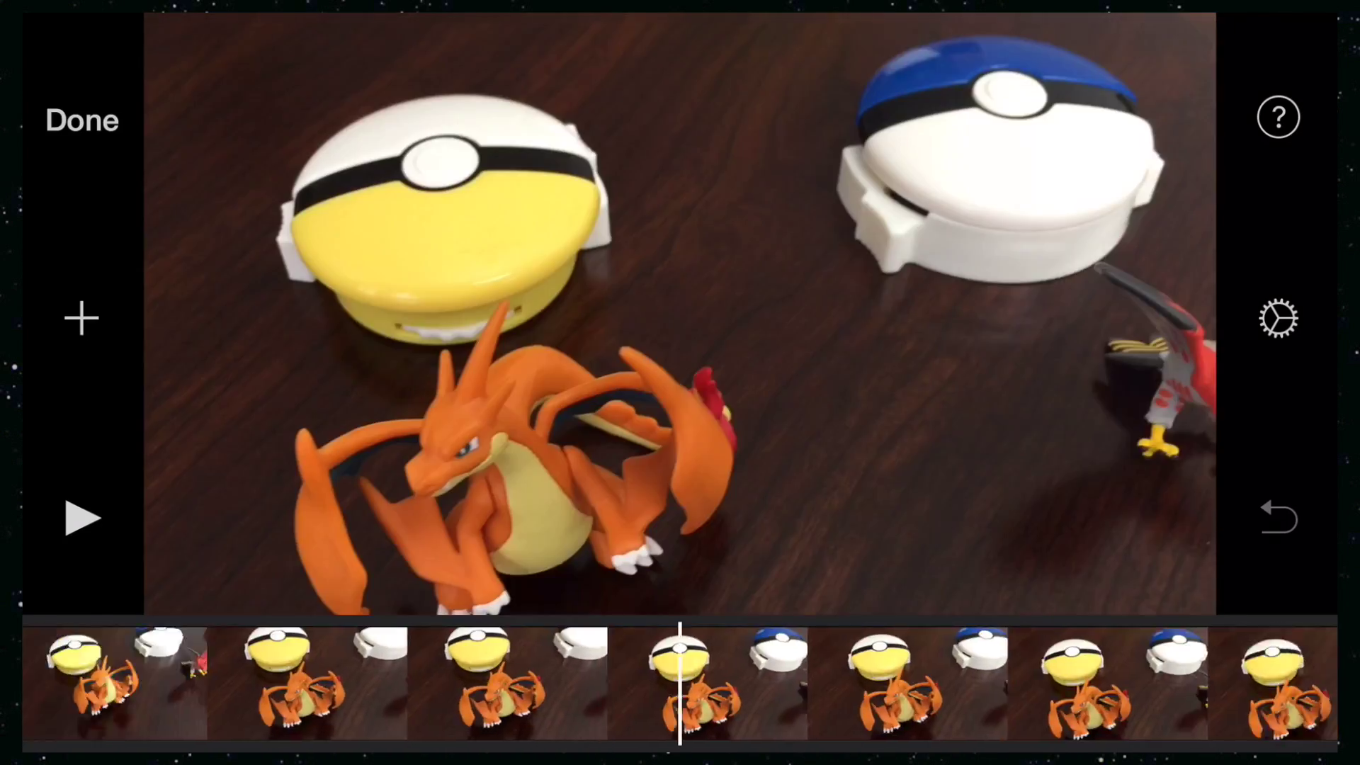
pyautogui.moveTo(319, 683); pyautogui.dragTo(1063, 683)
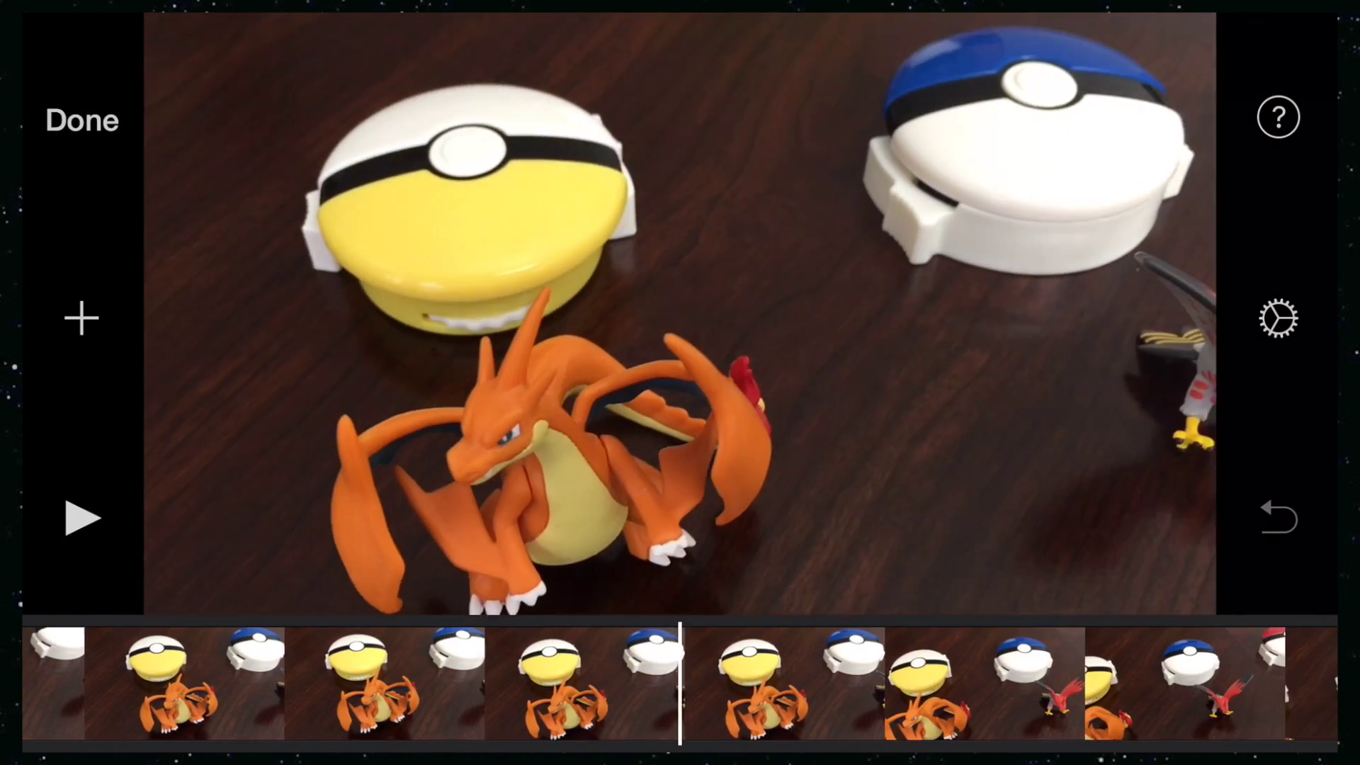
# Position the playhead at the start of the Talonflame shot for adding media
pyautogui.moveTo(850, 683); pyautogui.dragTo(637, 683)
pyautogui.moveTo(745, 683); pyautogui.dragTo(703, 682)
pyautogui.click(82, 319)
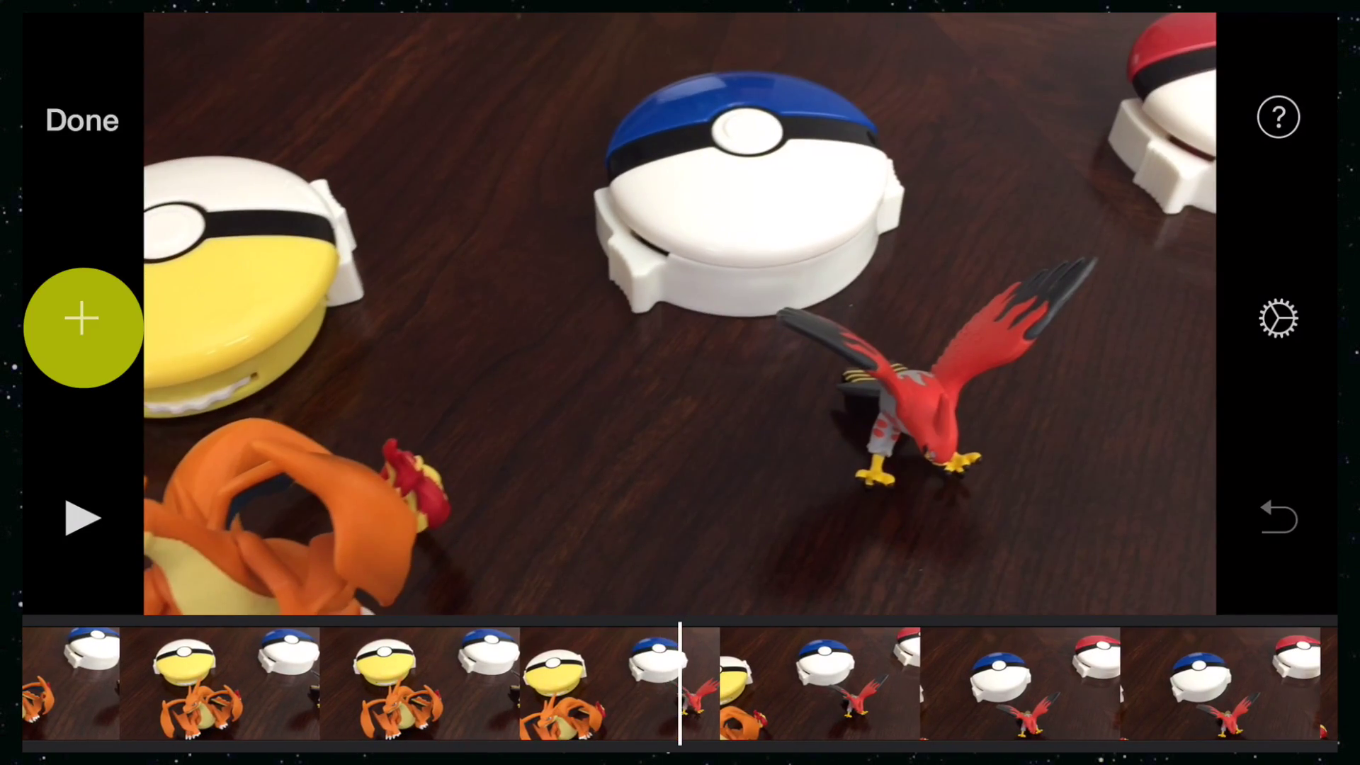
# Insert the 6s Fennekin clip from Recently Added as a picture-in-picture overlay
pyautogui.click(81, 319)
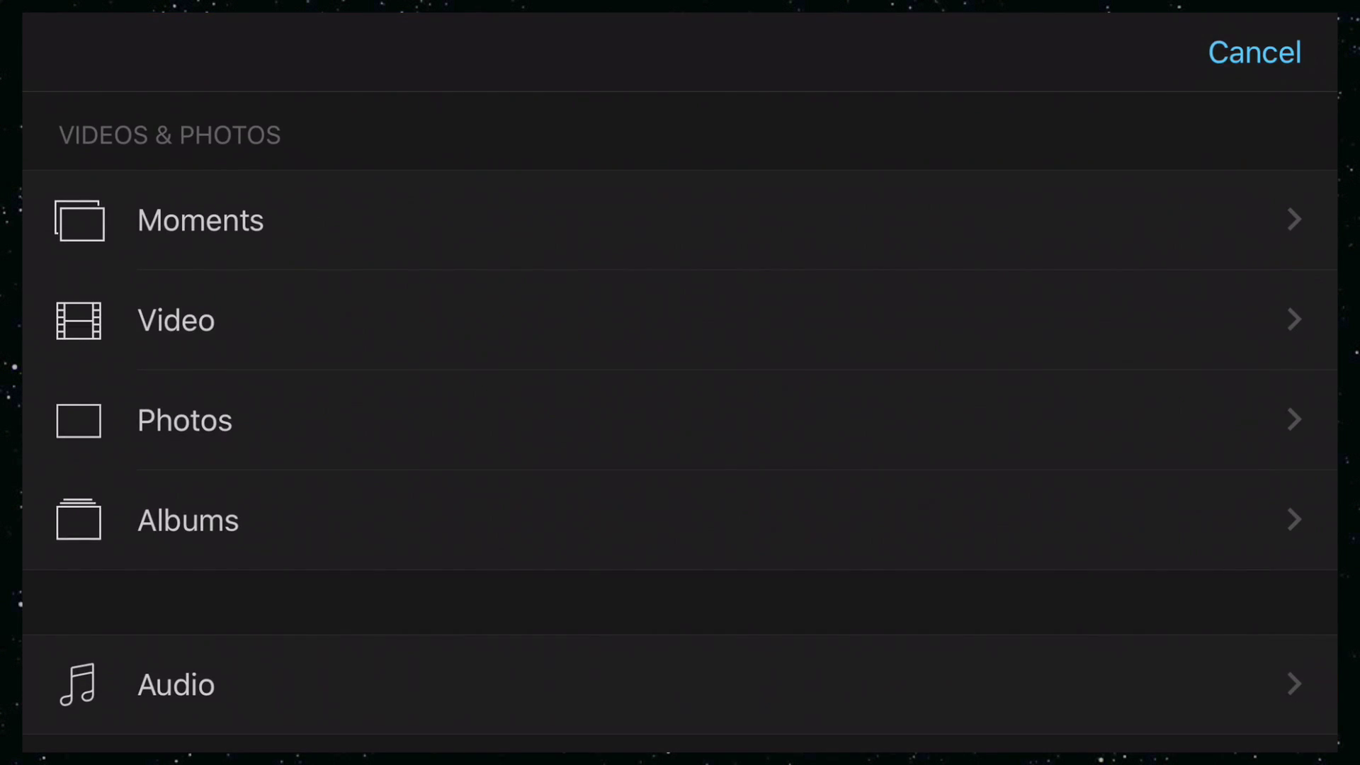
pyautogui.click(175, 321)
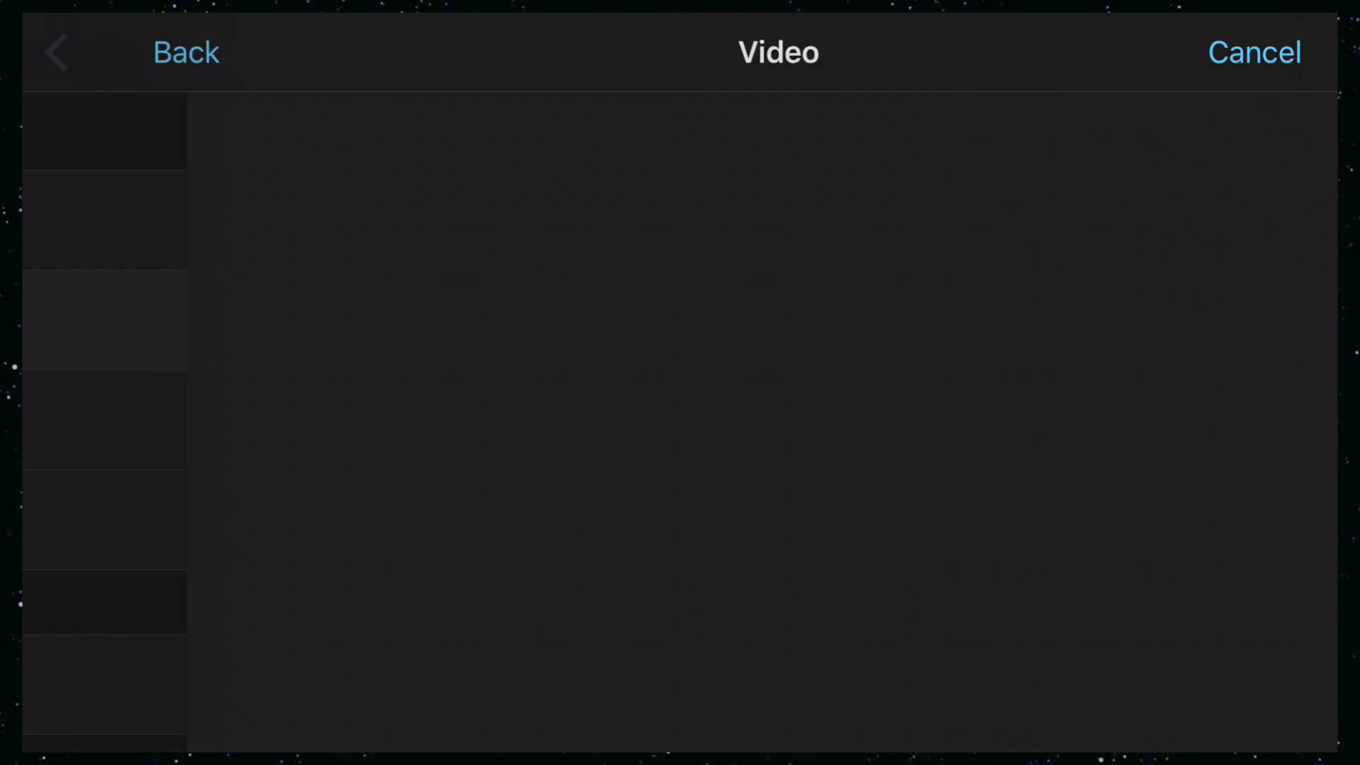
pyautogui.click(198, 210)
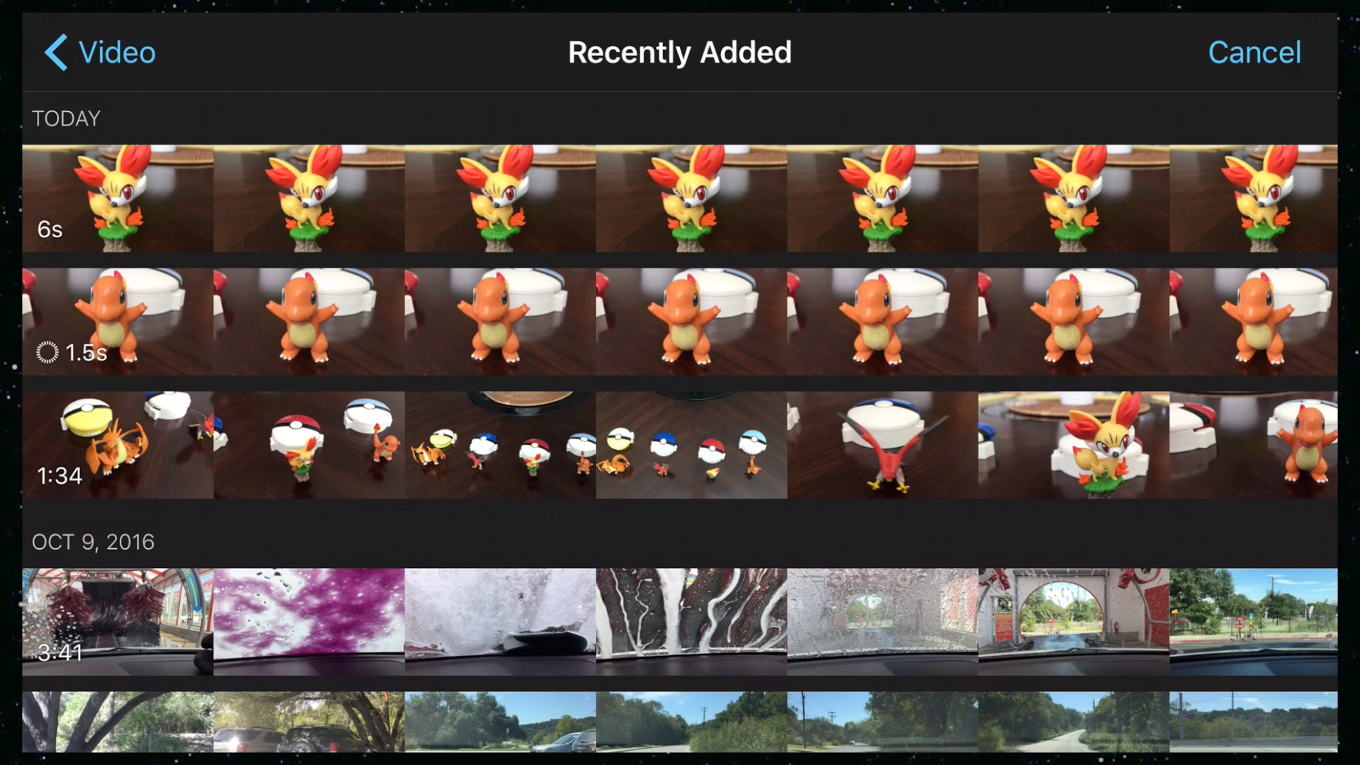
pyautogui.click(513, 203)
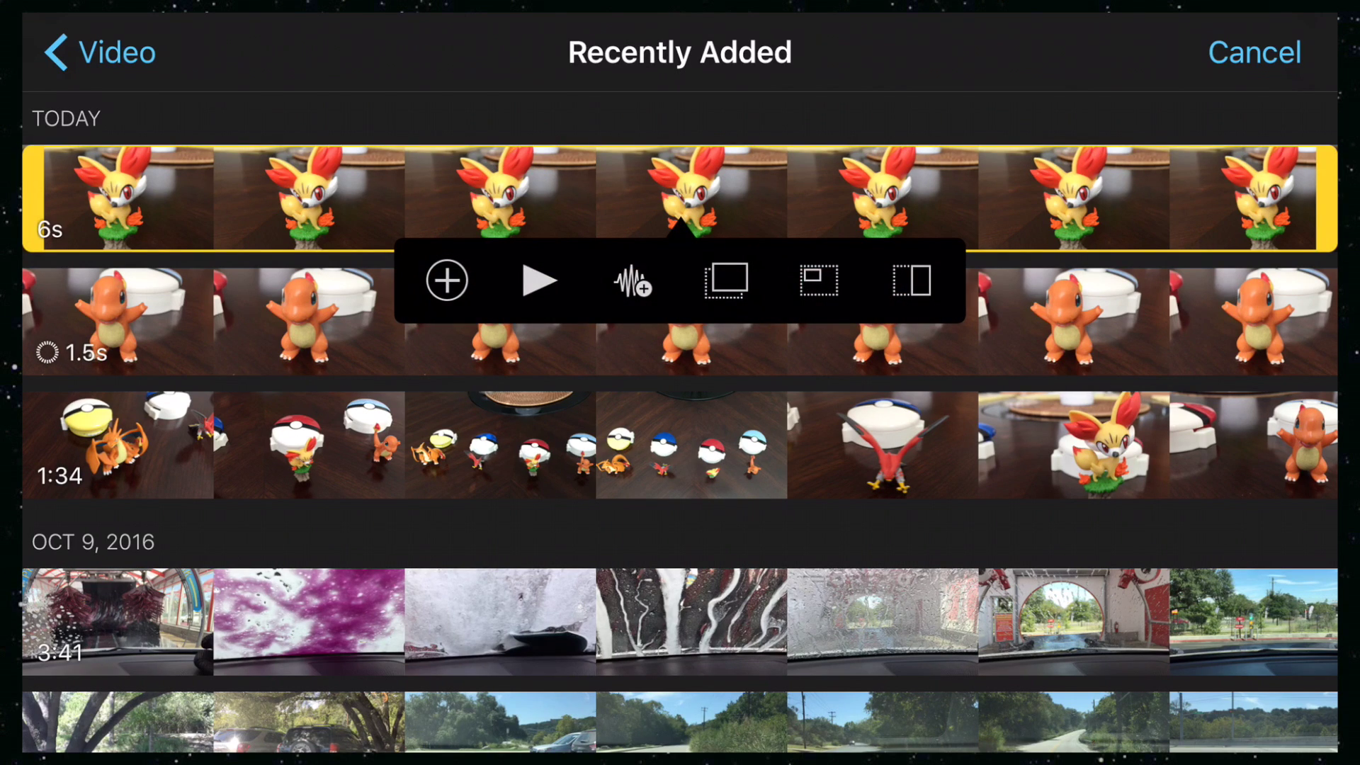
pyautogui.click(816, 281)
pyautogui.click(818, 281)
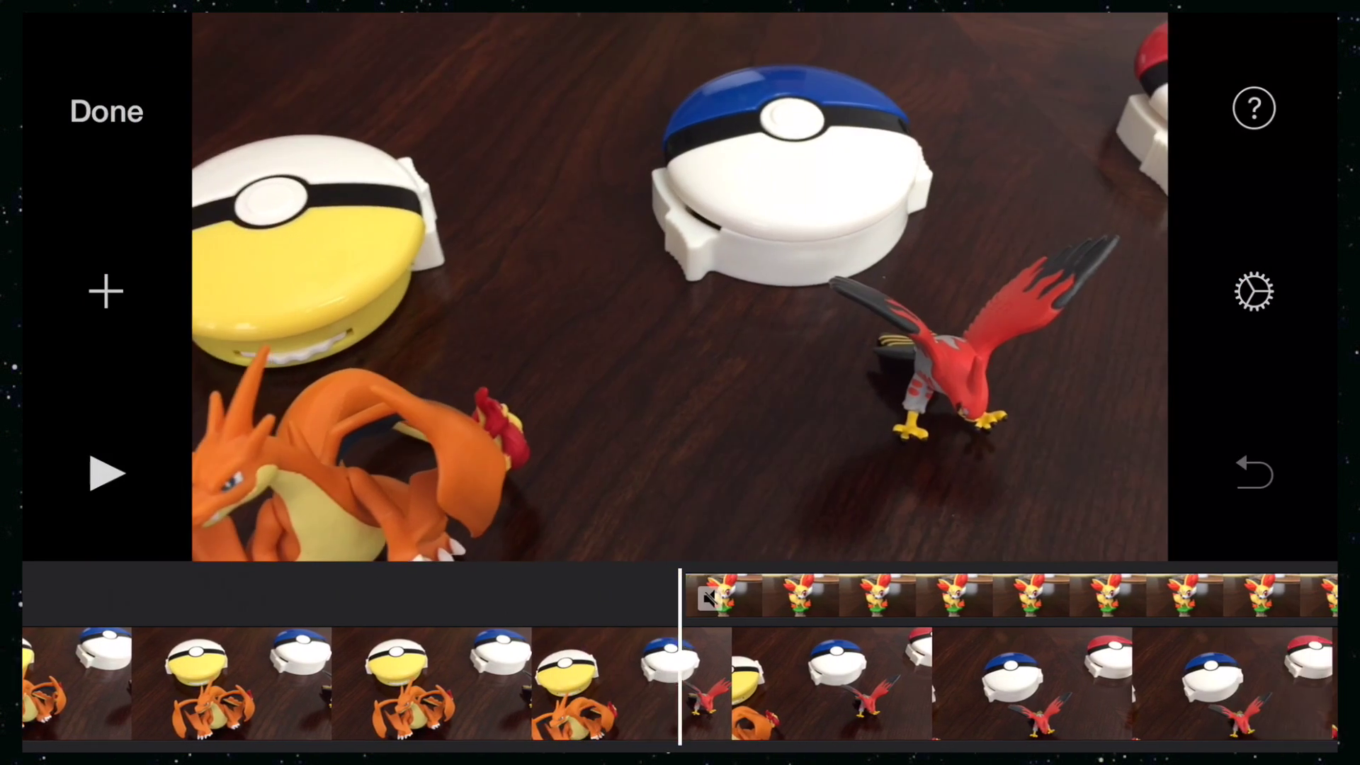
pyautogui.moveTo(956, 680)
pyautogui.mouseDown()
pyautogui.moveTo(639, 680)
pyautogui.moveTo(956, 680)
pyautogui.mouseUp()
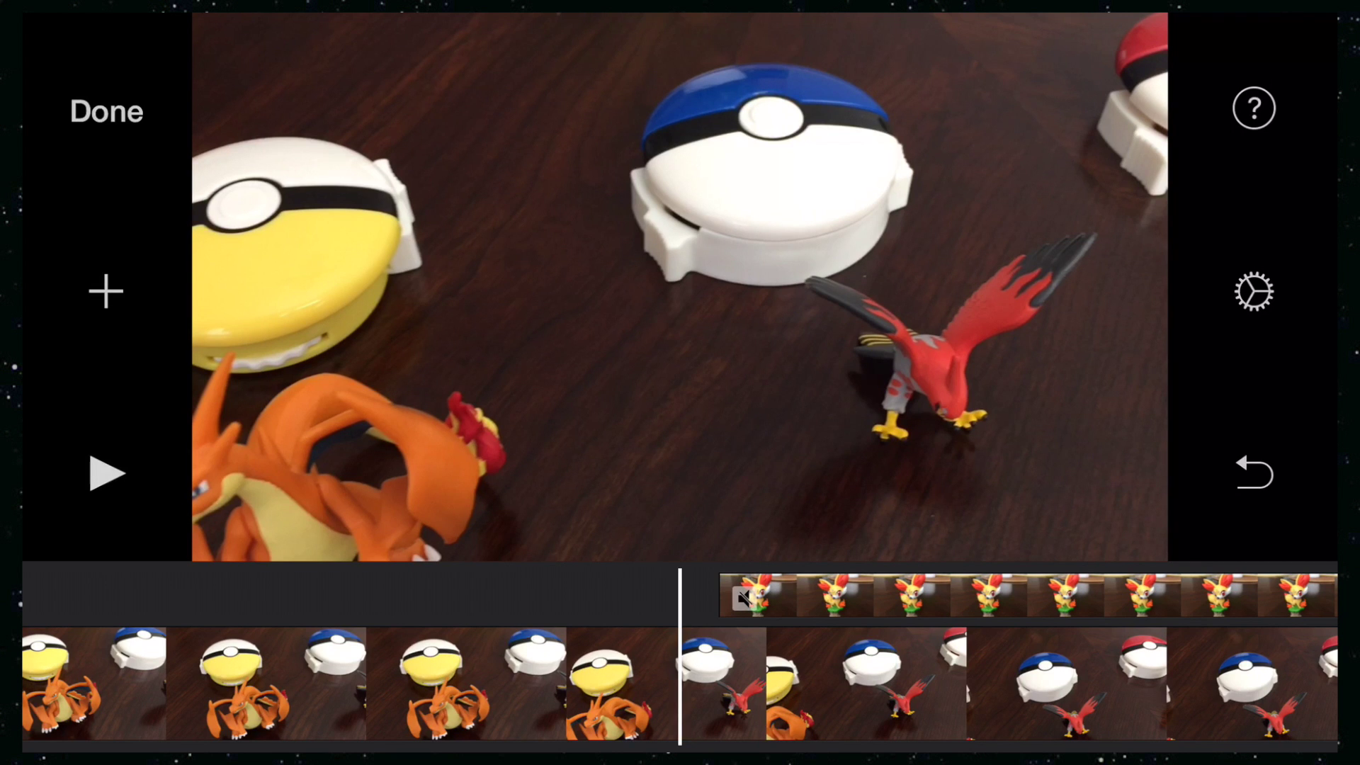
# Shrink the Fennekin inset and drag it into the frame's upper-left corner
pyautogui.moveTo(956, 680); pyautogui.dragTo(681, 680)
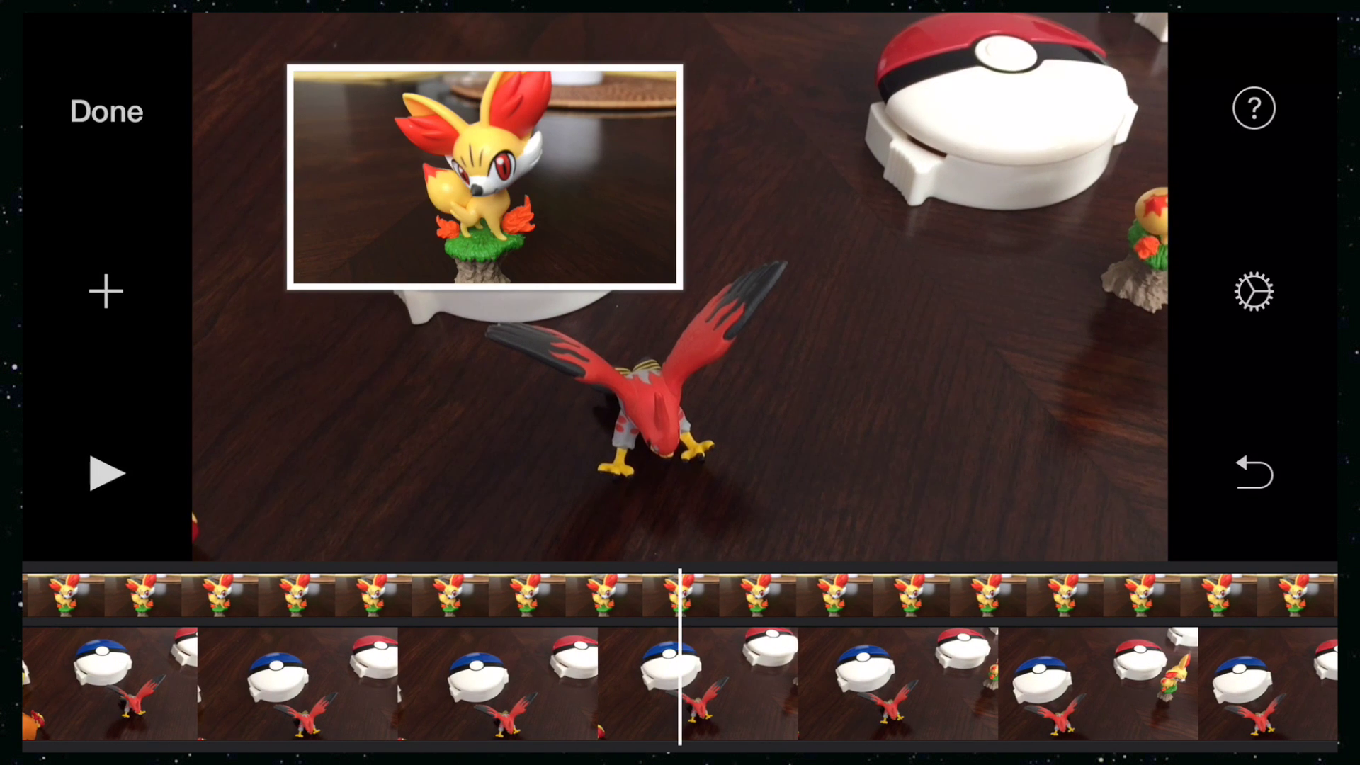
pyautogui.moveTo(680, 681); pyautogui.dragTo(1020, 680)
pyautogui.moveTo(680, 680)
pyautogui.mouseDown()
pyautogui.moveTo(1156, 680)
pyautogui.moveTo(403, 681)
pyautogui.moveTo(580, 680)
pyautogui.mouseUp()
pyautogui.moveTo(553, 595); pyautogui.dragTo(542, 595)
pyautogui.click(543, 596)
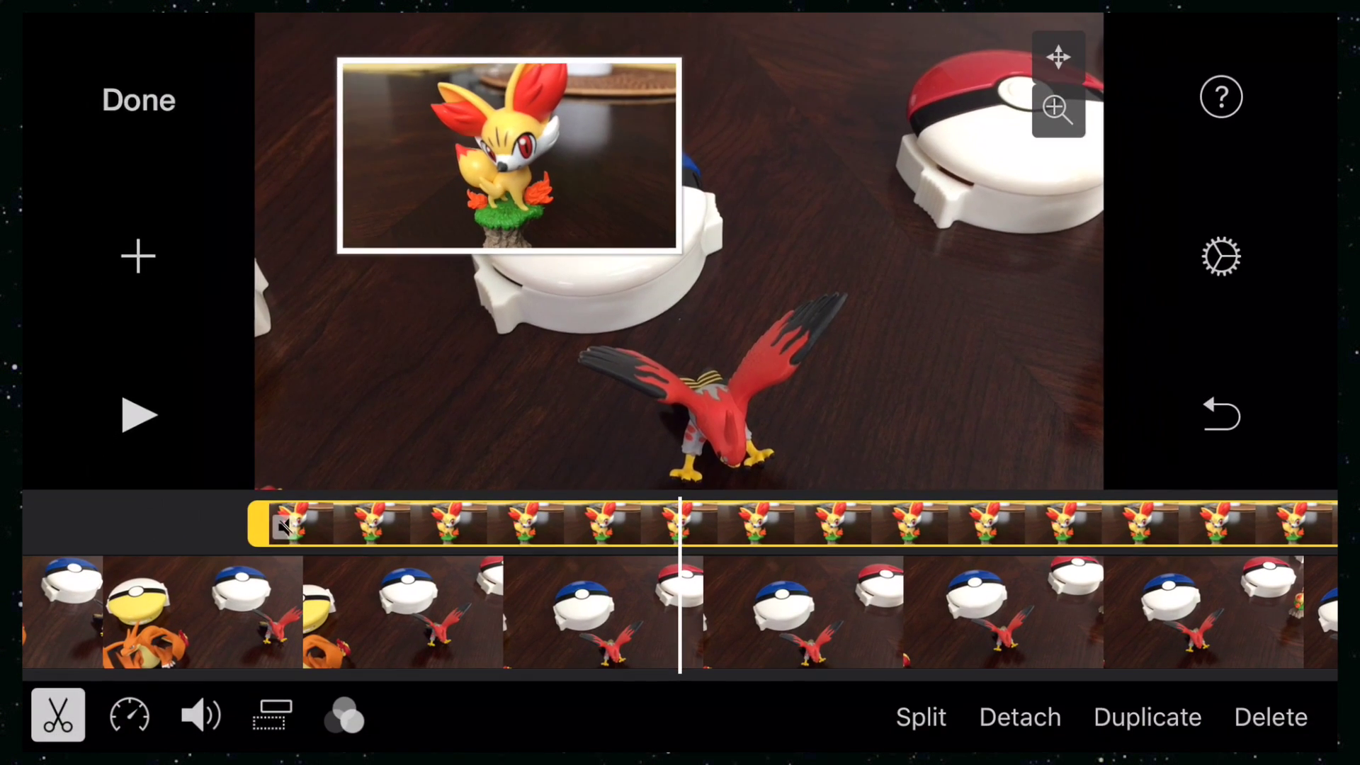
pyautogui.click(1058, 57)
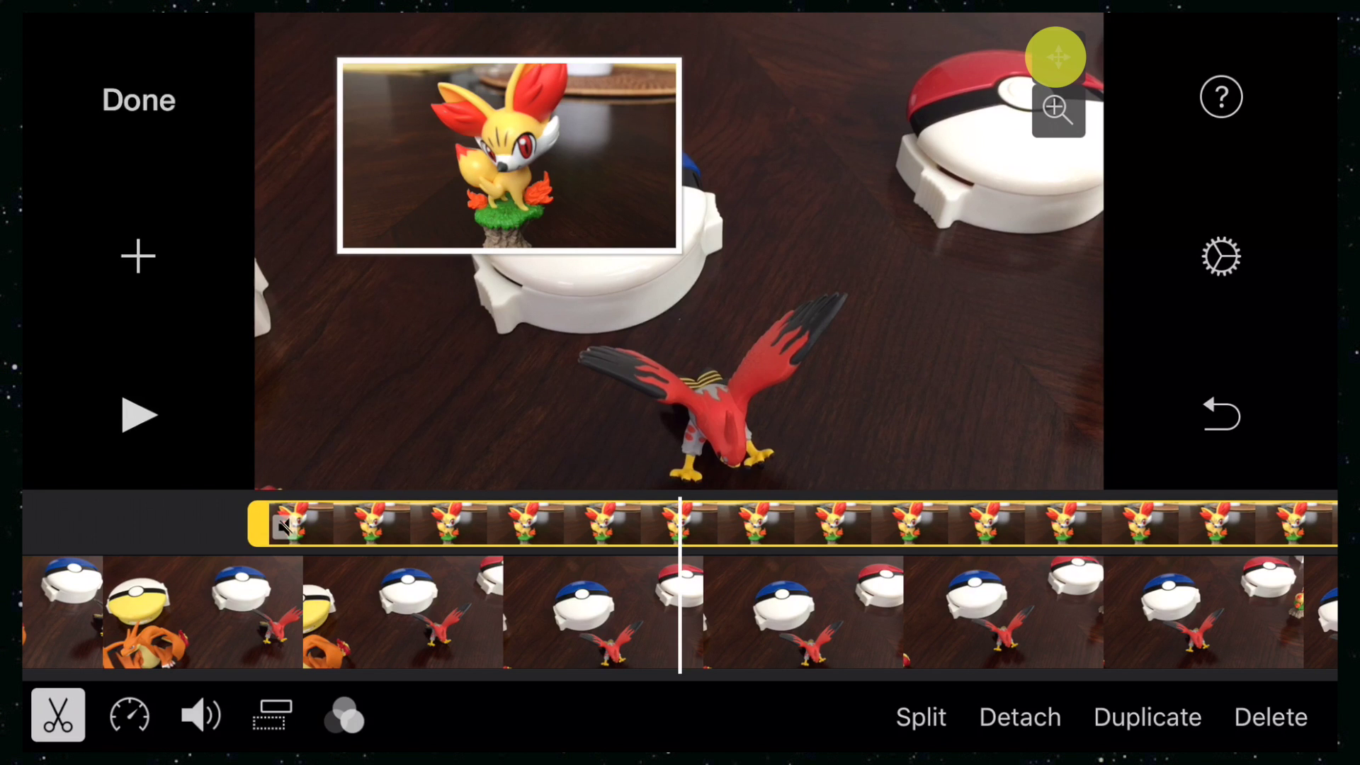
pyautogui.moveTo(510, 156)
pyautogui.mouseDown()
pyautogui.moveTo(823, 307)
pyautogui.moveTo(591, 234)
pyautogui.mouseUp()
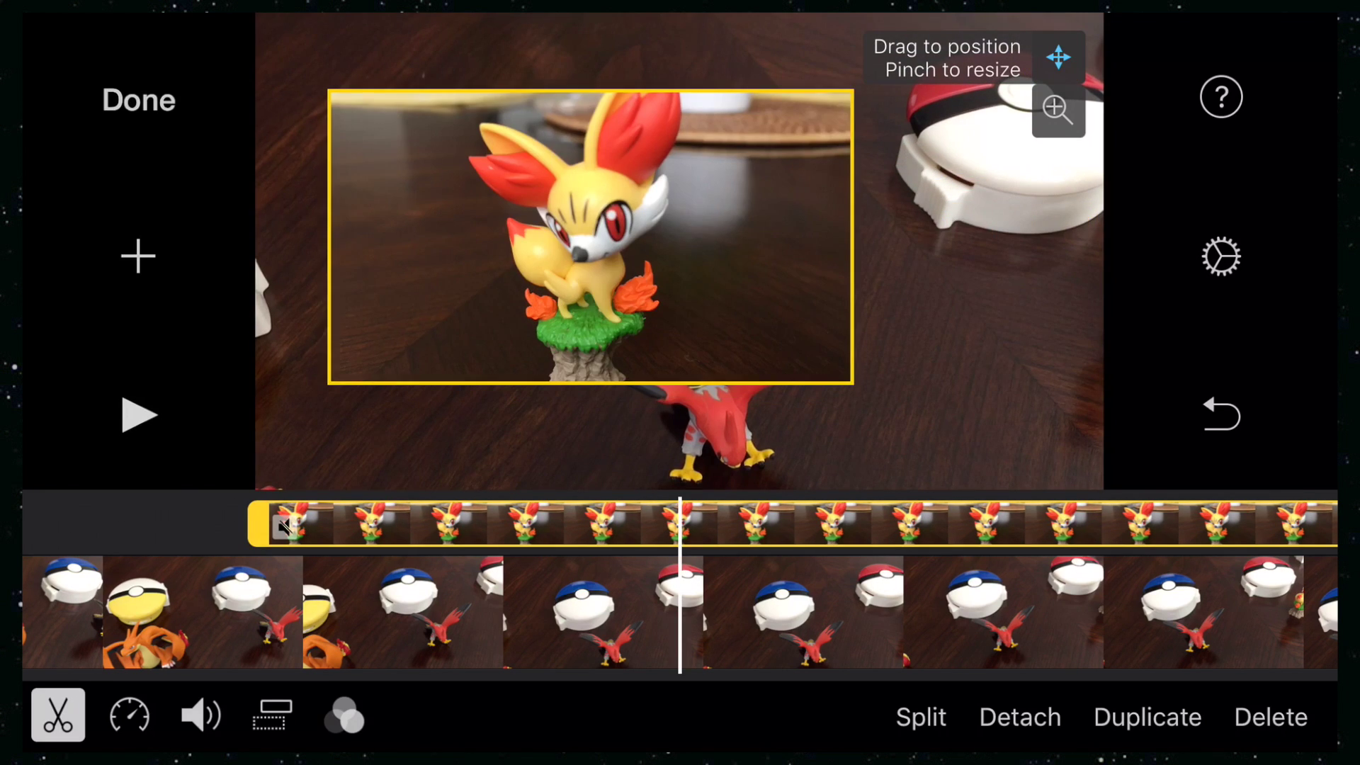
pyautogui.scroll(-3, 574, 245)
pyautogui.scroll(3, 555, 257)
pyautogui.scroll(1, 579, 259)
pyautogui.scroll(-3, 584, 252)
pyautogui.moveTo(548, 234)
pyautogui.mouseDown()
pyautogui.moveTo(790, 252)
pyautogui.moveTo(501, 160)
pyautogui.moveTo(563, 190)
pyautogui.moveTo(548, 180)
pyautogui.moveTo(630, 178)
pyautogui.moveTo(798, 232)
pyautogui.moveTo(394, 97)
pyautogui.mouseUp()
pyautogui.scroll(-2, 795, 231)
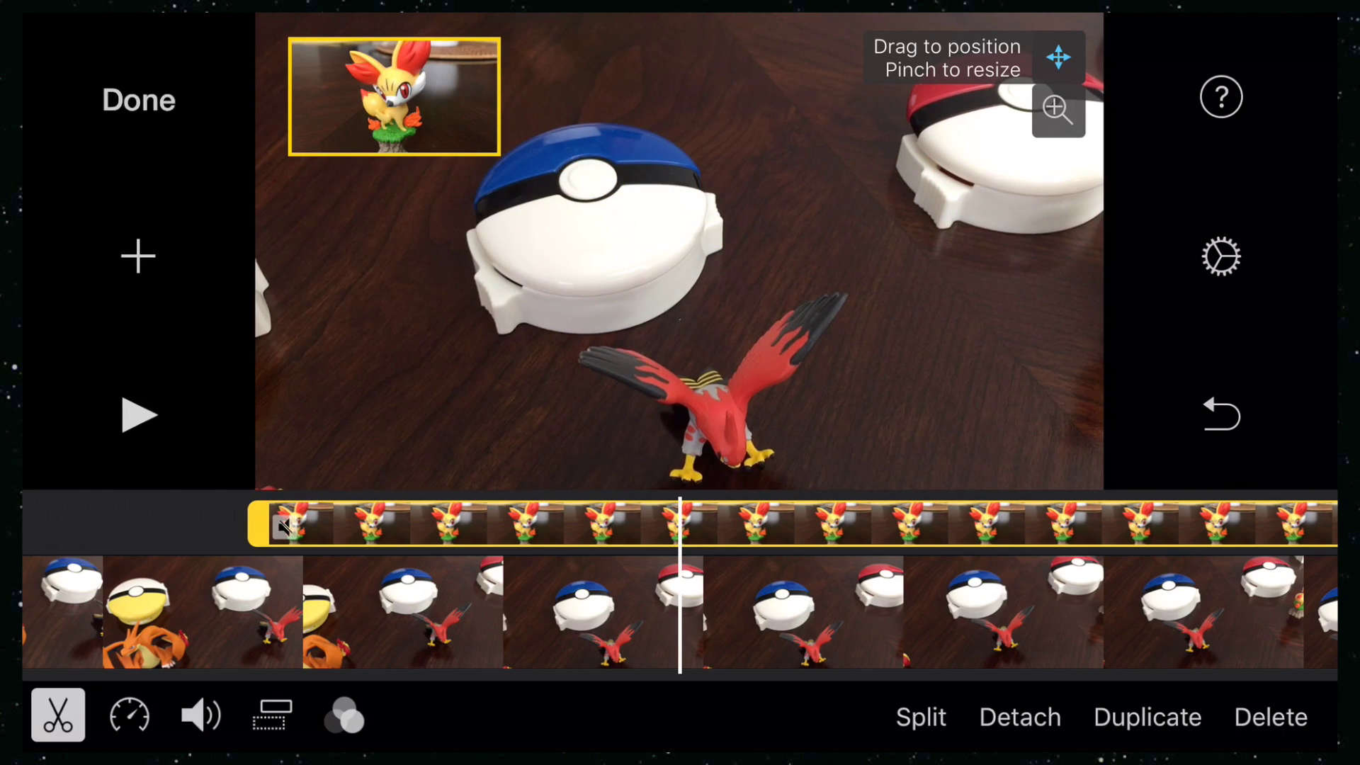
# Scrub from the Charizard shot to a Talonflame frame showing the inset
pyautogui.click(145, 618)
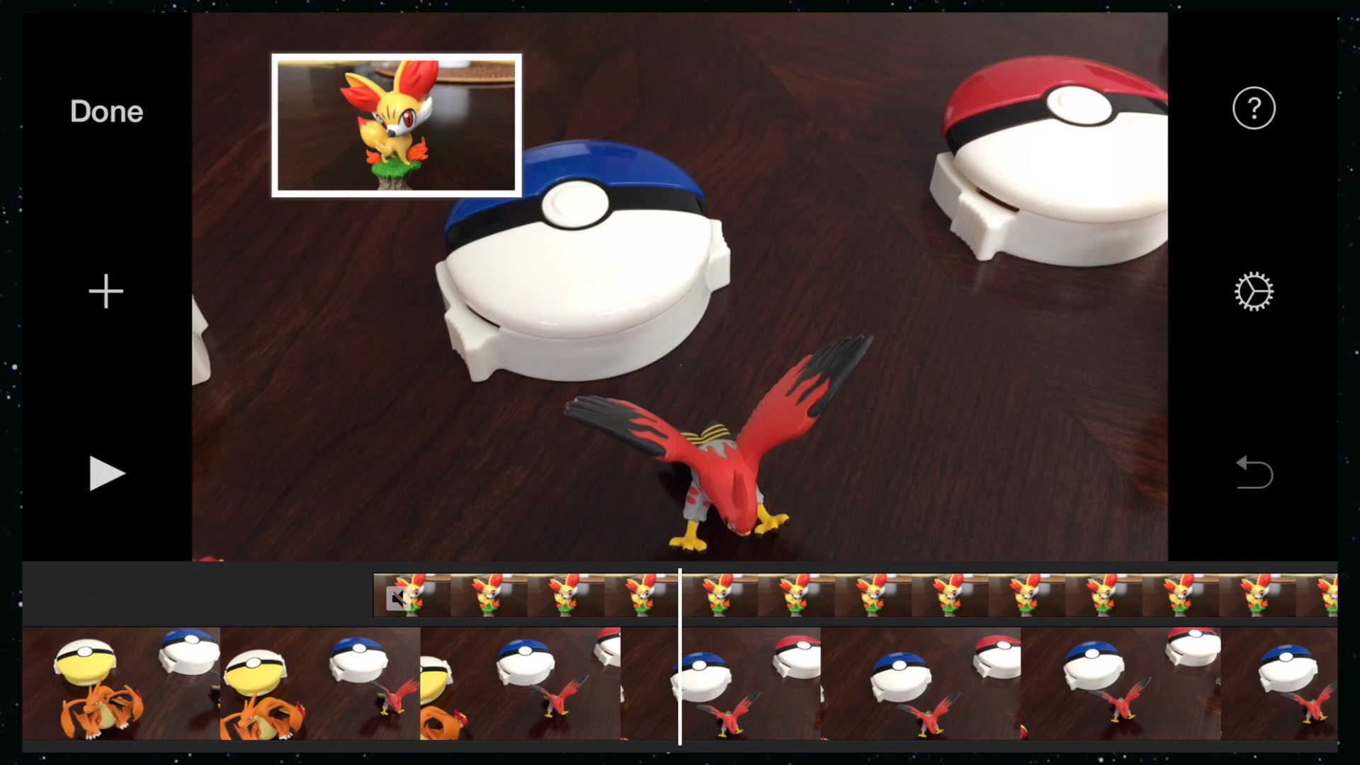
pyautogui.moveTo(144, 619); pyautogui.dragTo(994, 619)
pyautogui.moveTo(956, 680)
pyautogui.mouseDown()
pyautogui.moveTo(426, 681)
pyautogui.moveTo(718, 680)
pyautogui.mouseUp()
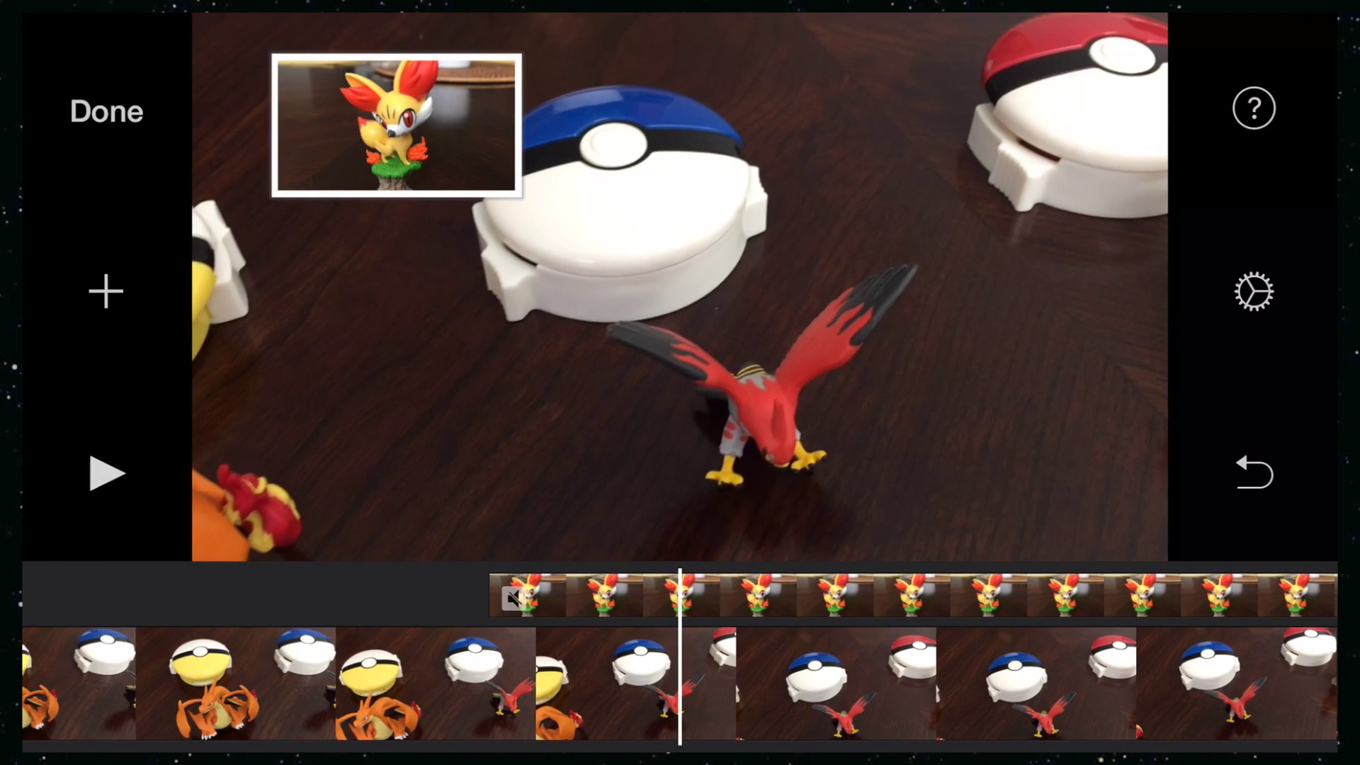
pyautogui.click(744, 593)
pyautogui.moveTo(743, 594)
pyautogui.mouseDown()
pyautogui.moveTo(266, 593)
pyautogui.moveTo(962, 594)
pyautogui.mouseUp()
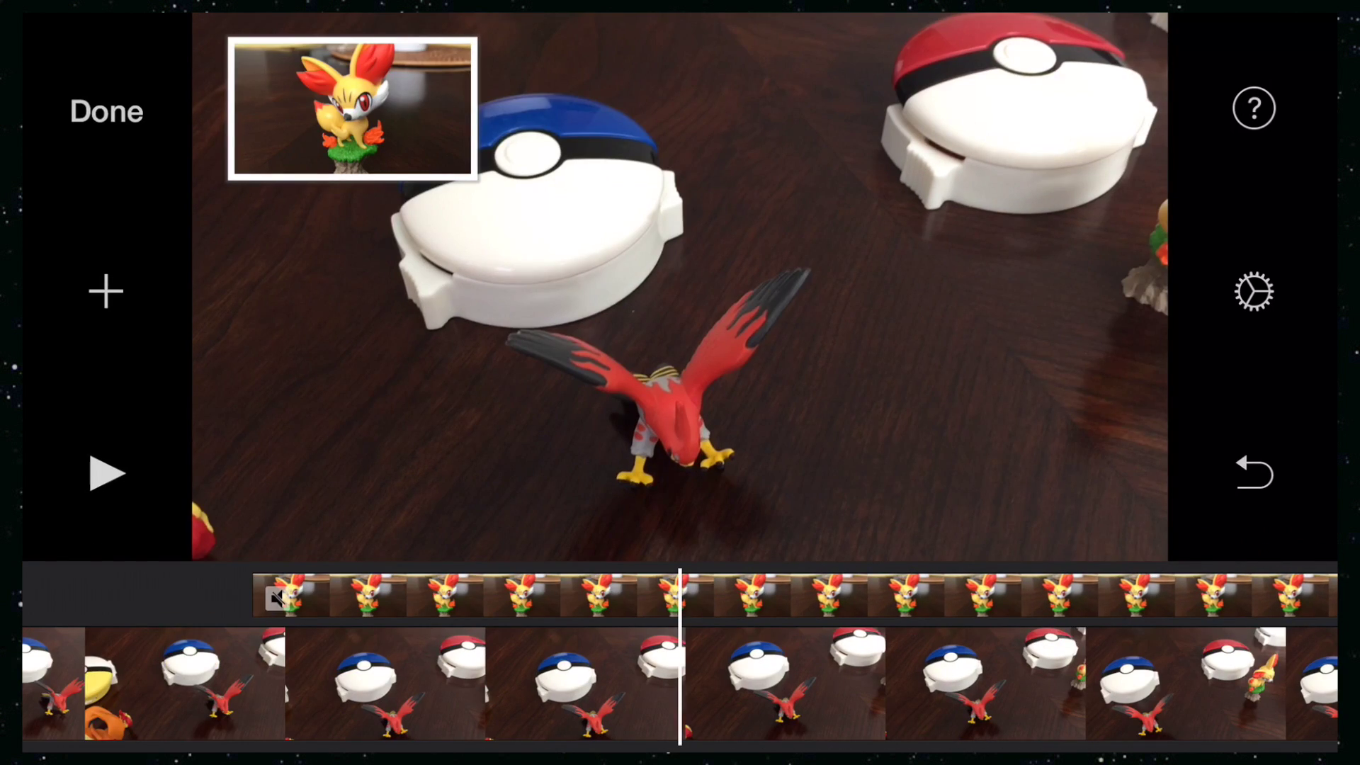
pyautogui.moveTo(425, 593)
pyautogui.mouseDown()
pyautogui.moveTo(1062, 593)
pyautogui.moveTo(680, 590)
pyautogui.mouseUp()
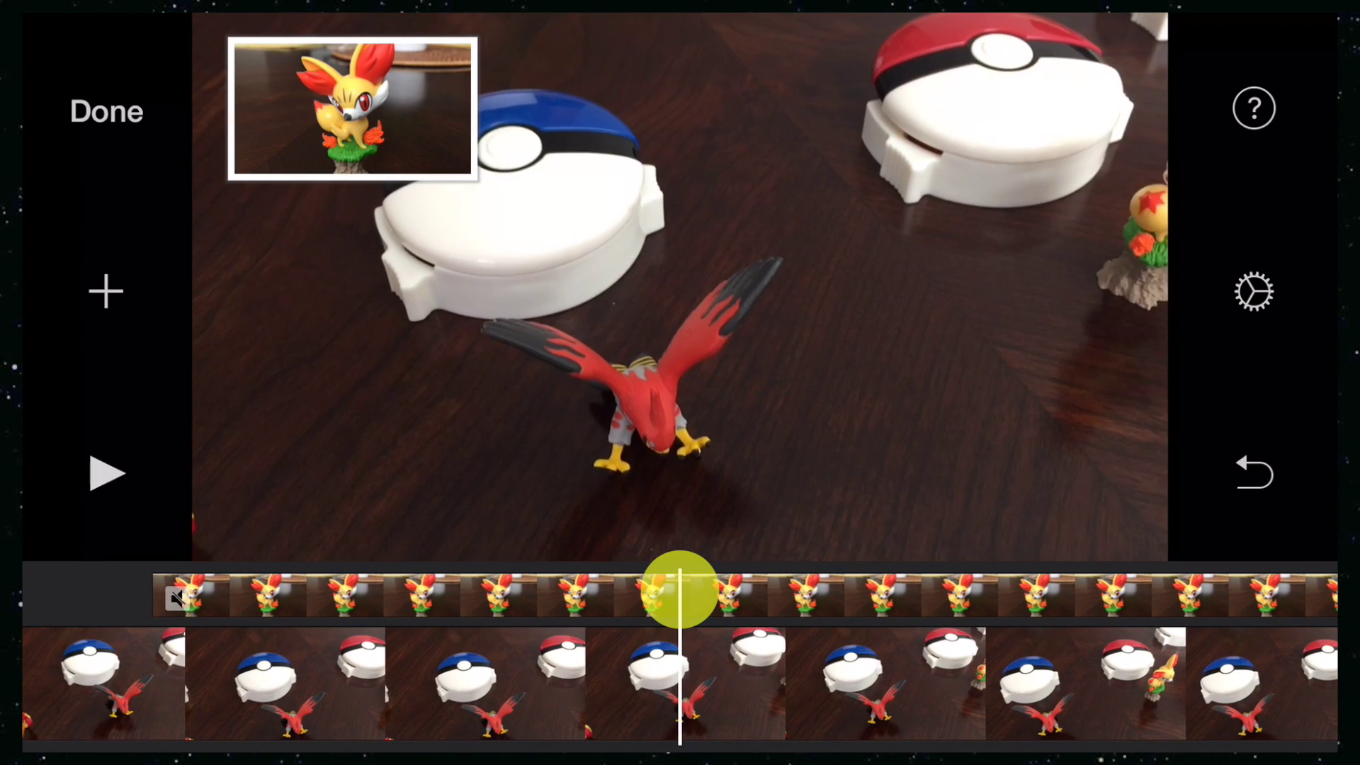
# Nudge the inset slightly down and left, then cue just before it starts
pyautogui.click(678, 597)
pyautogui.click(1057, 56)
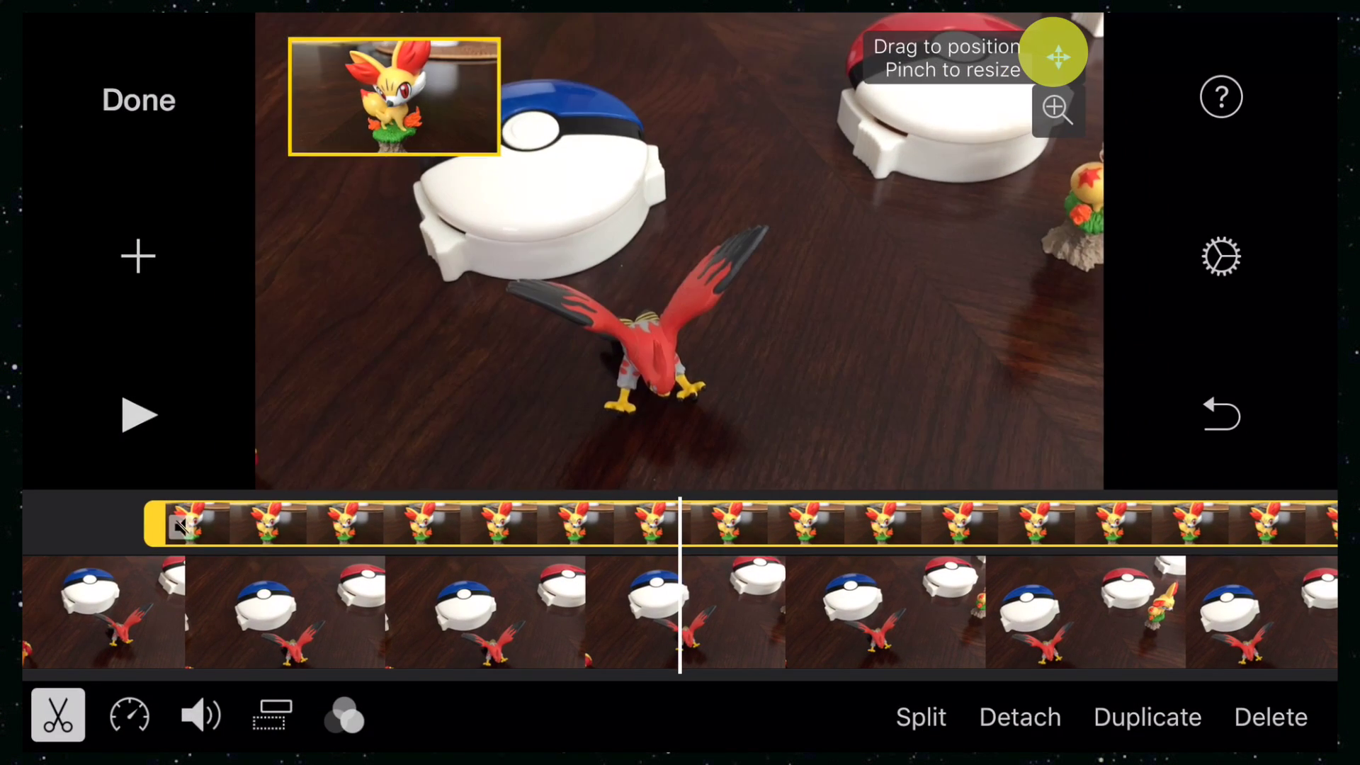
pyautogui.moveTo(421, 139); pyautogui.dragTo(414, 150)
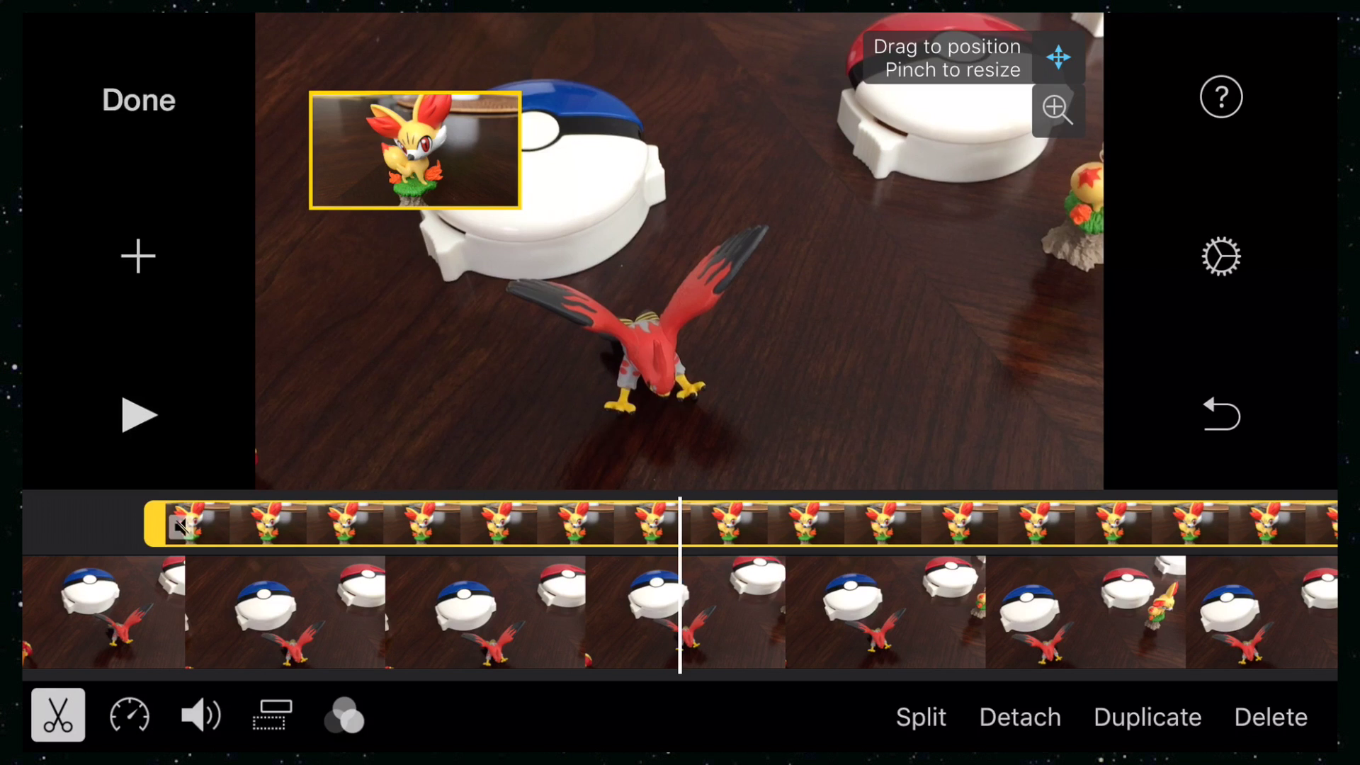
pyautogui.click(681, 637)
pyautogui.moveTo(425, 617)
pyautogui.mouseDown()
pyautogui.moveTo(1063, 617)
pyautogui.moveTo(680, 617)
pyautogui.mouseUp()
pyautogui.moveTo(457, 594); pyautogui.dragTo(658, 595)
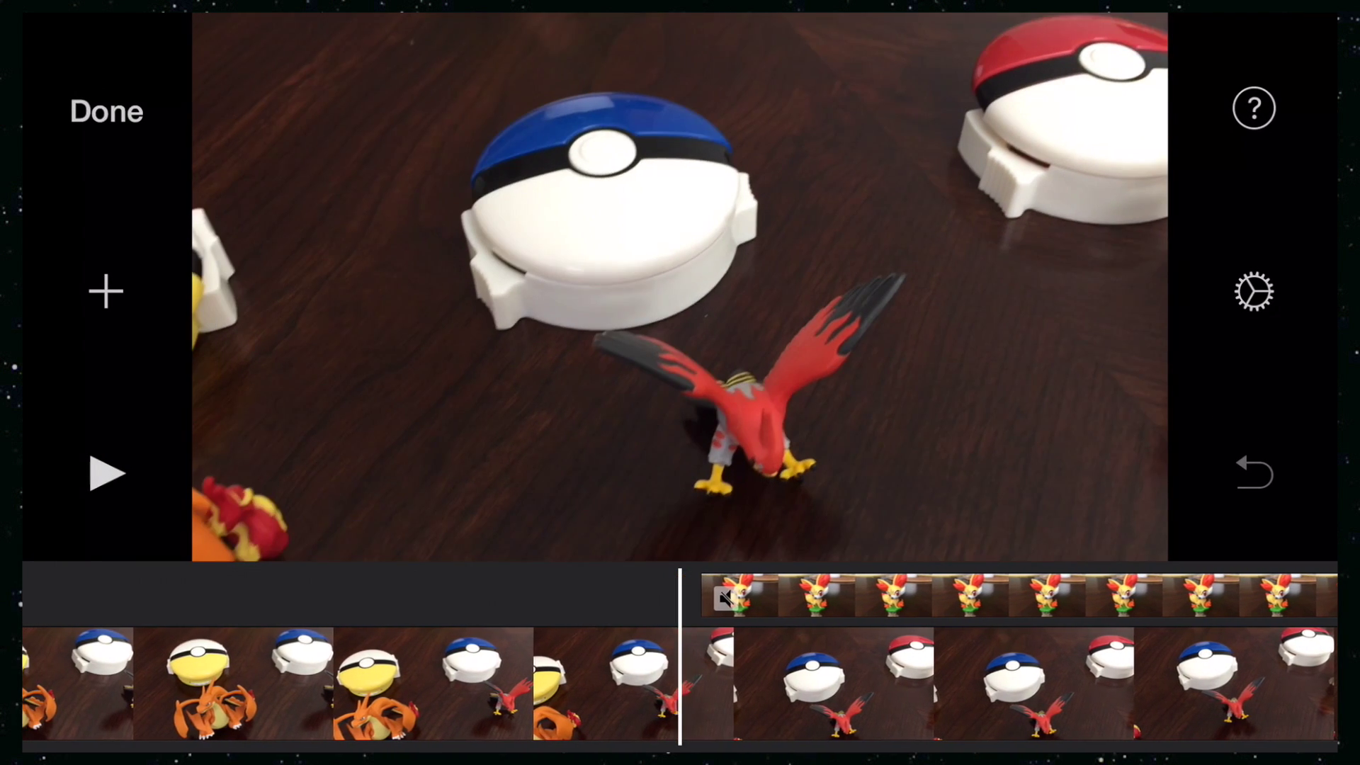
# Play the project to preview the top-left Fennekin inset, then pause
pyautogui.press('space')
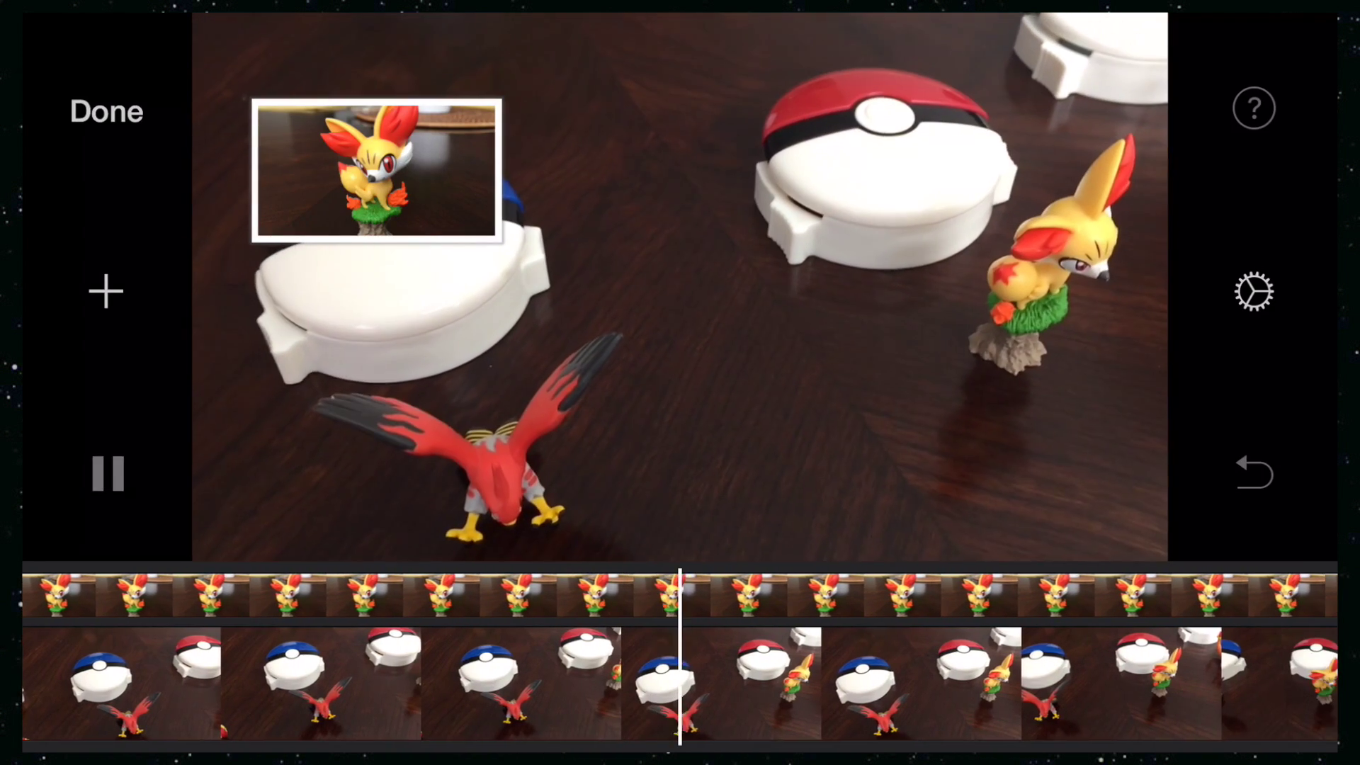
pyautogui.press('space')
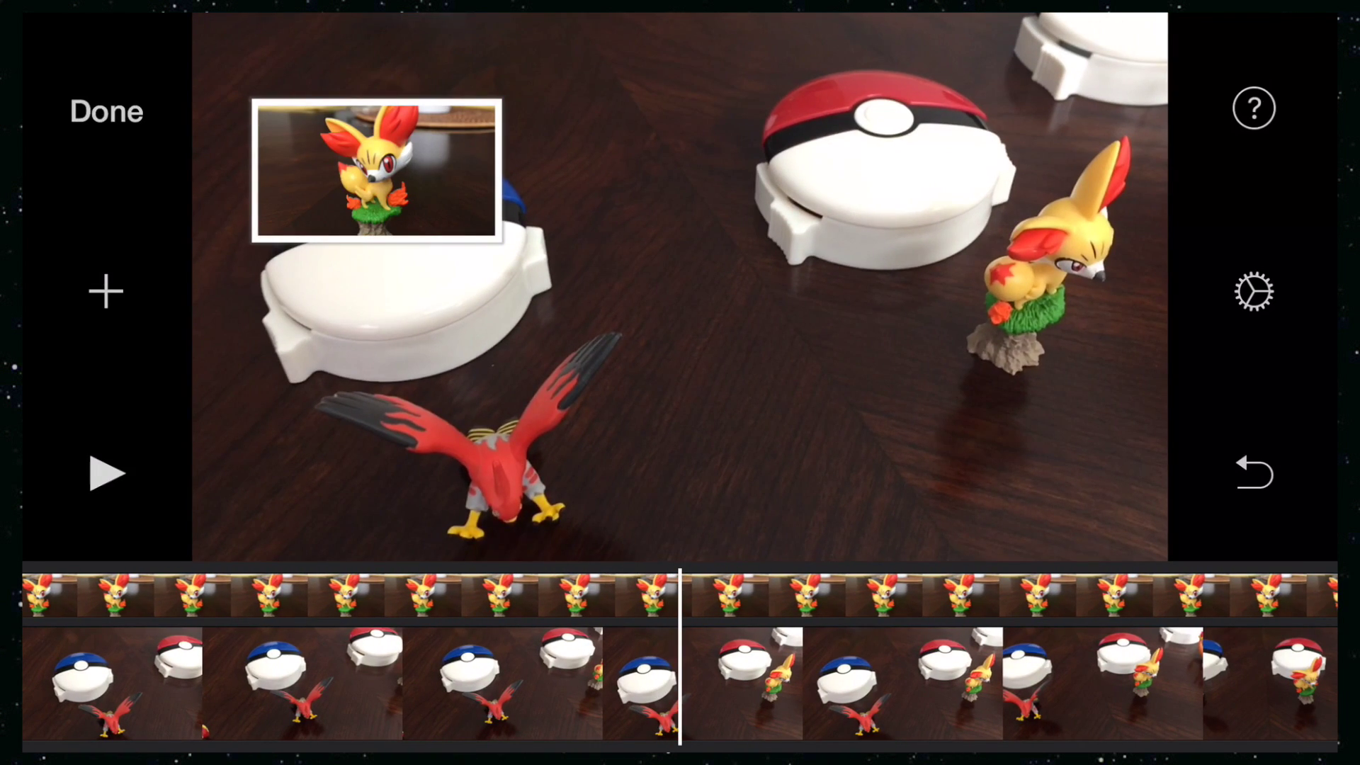